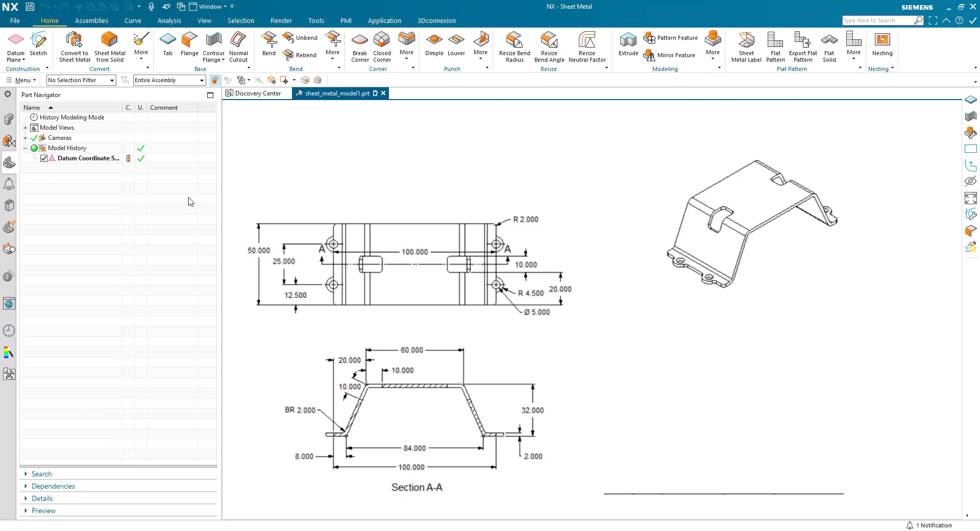
Step: In Sheet Metal Preferences, enter thickness 2, bend radius 2, and relief depth and width 3
{"action": "left_click", "coordinate": [15, 21]}
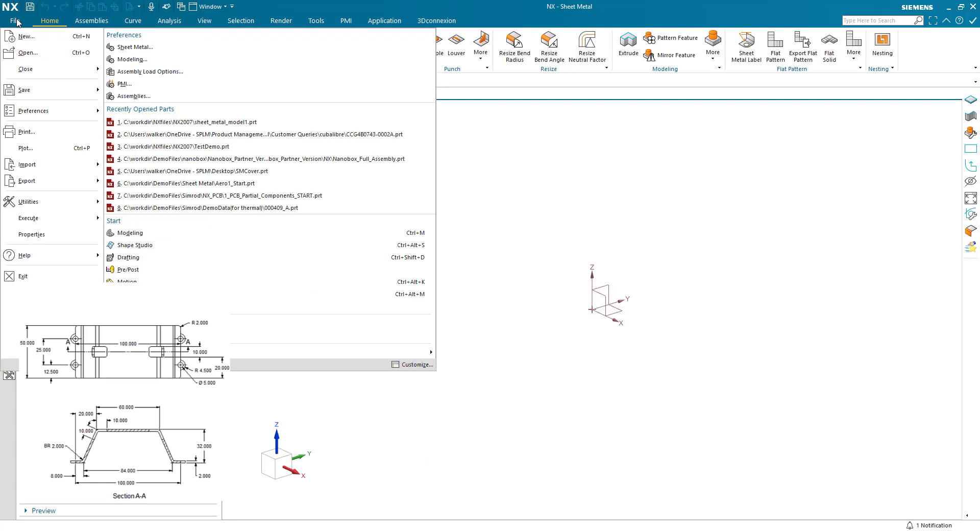
{"action": "left_click", "coordinate": [144, 48]}
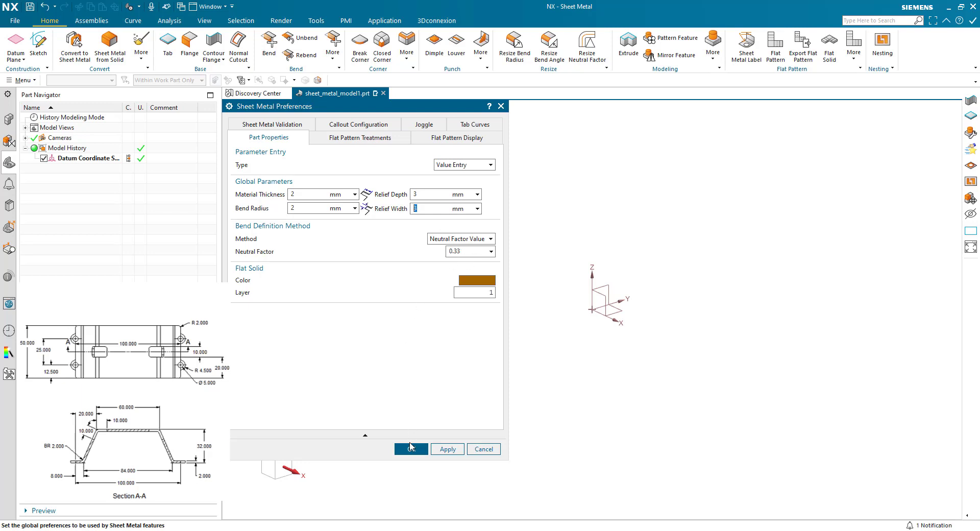
Step: Accept the sheet metal defaults and start a Contour Flange sketched on the XZ datum plane
{"action": "left_click", "coordinate": [410, 447]}
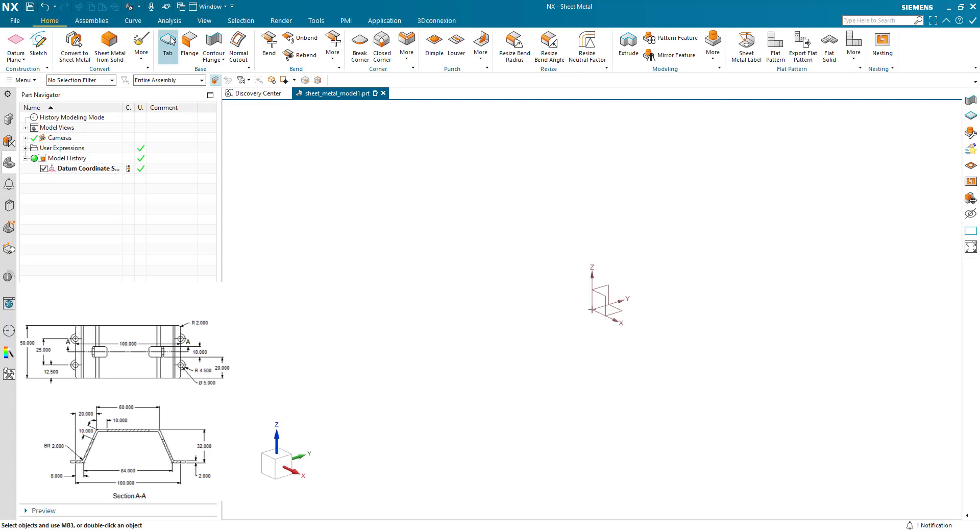
{"action": "left_click", "coordinate": [214, 45]}
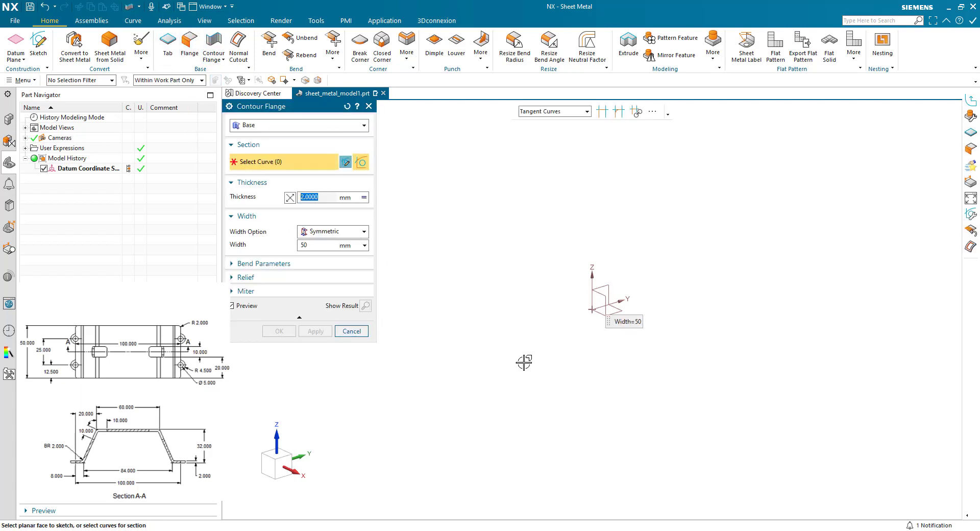
{"action": "left_click", "coordinate": [587, 296]}
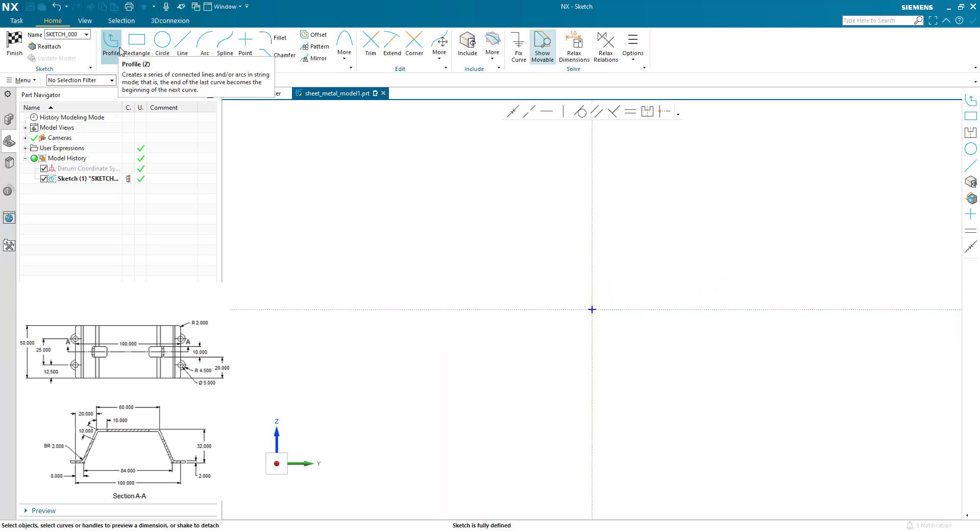
Step: Draw the five connected profile lines: left flange, left slant, top, right slant, right flange
{"action": "left_click", "coordinate": [114, 48]}
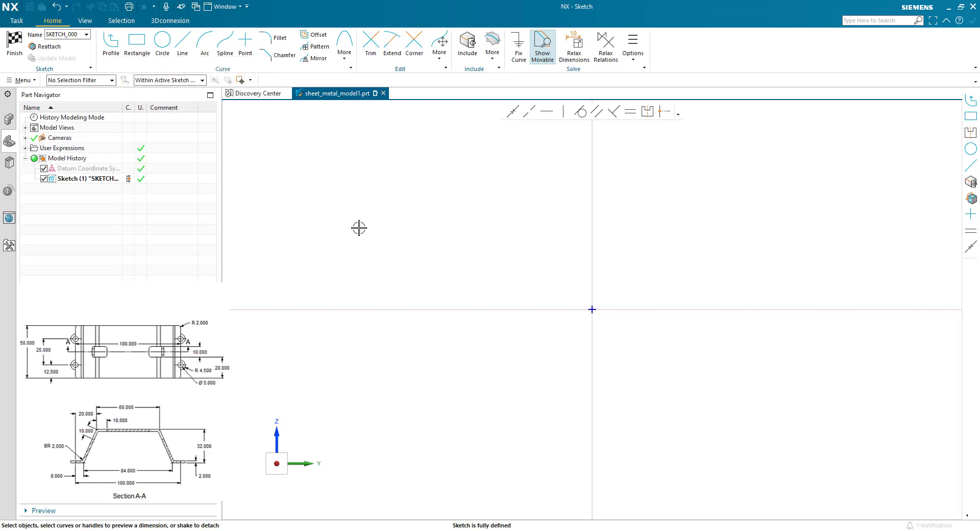
{"action": "left_click", "coordinate": [460, 309]}
{"action": "left_click", "coordinate": [501, 308]}
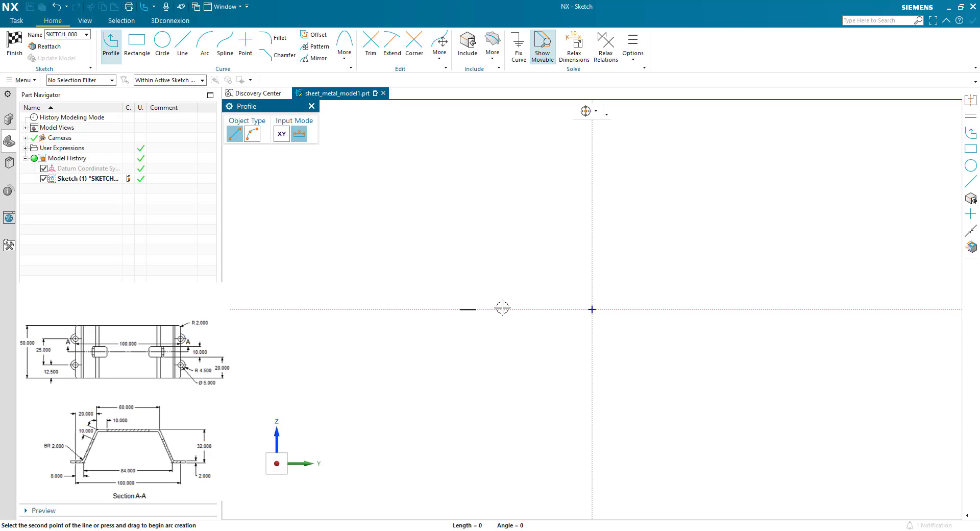
{"action": "left_click", "coordinate": [513, 235]}
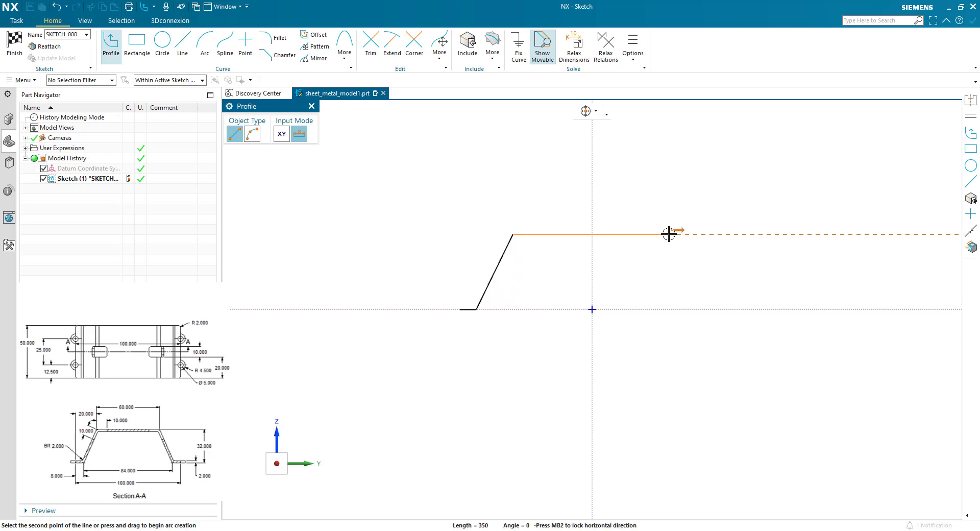
{"action": "left_click", "coordinate": [667, 234]}
{"action": "left_click", "coordinate": [698, 309]}
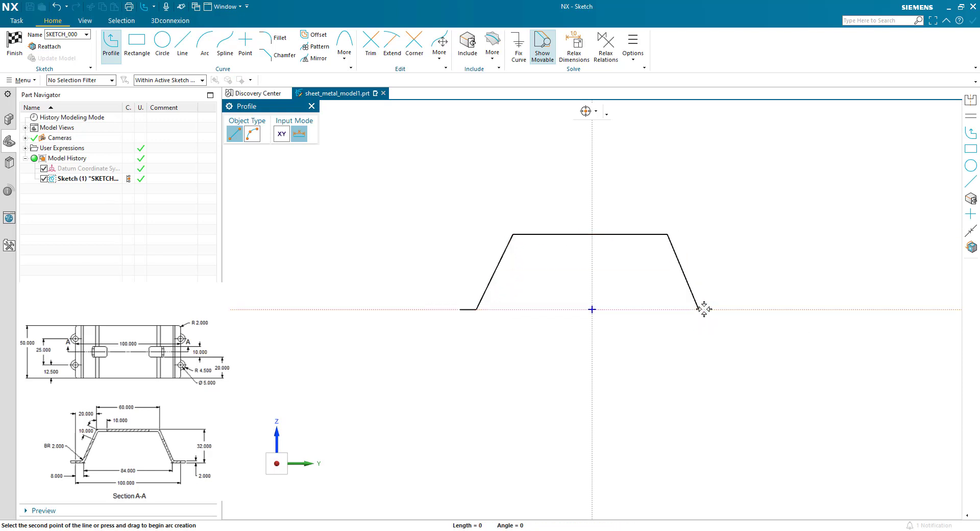
{"action": "left_click", "coordinate": [730, 309]}
{"action": "key", "text": "Escape"}
{"action": "key", "text": "Escape"}
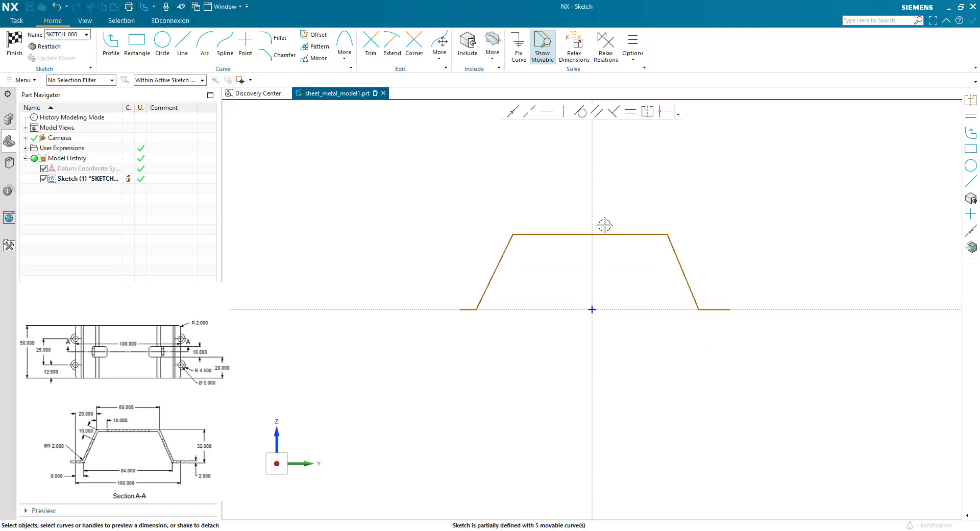
Step: Change the top line's 350 dimension to 60, scaling the whole sketch
{"action": "left_click", "coordinate": [606, 235]}
{"action": "double_click", "coordinate": [596, 256]}
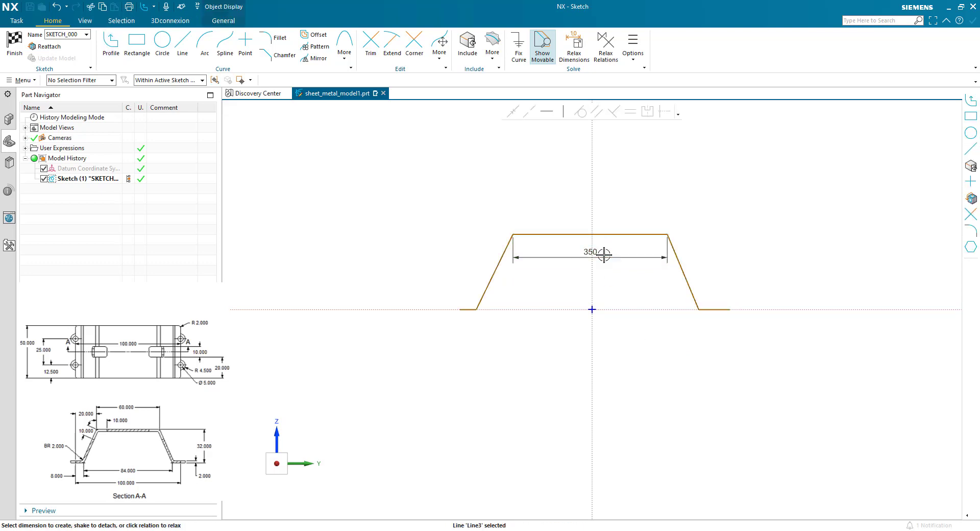
{"action": "type", "text": "60"}
{"action": "key", "text": "Return"}
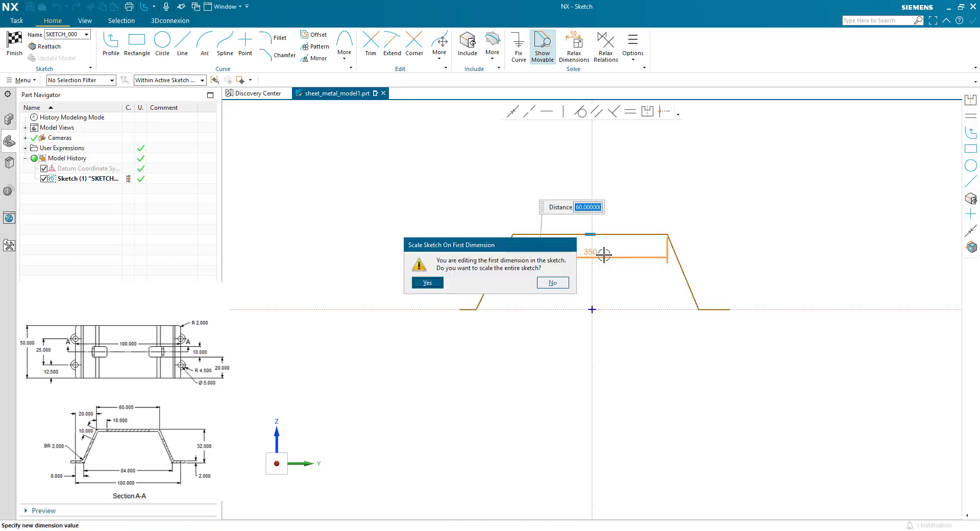
{"action": "key", "text": "Return"}
{"action": "scroll", "coordinate": [582, 316], "scroll_direction": "up", "scroll_amount": 5}
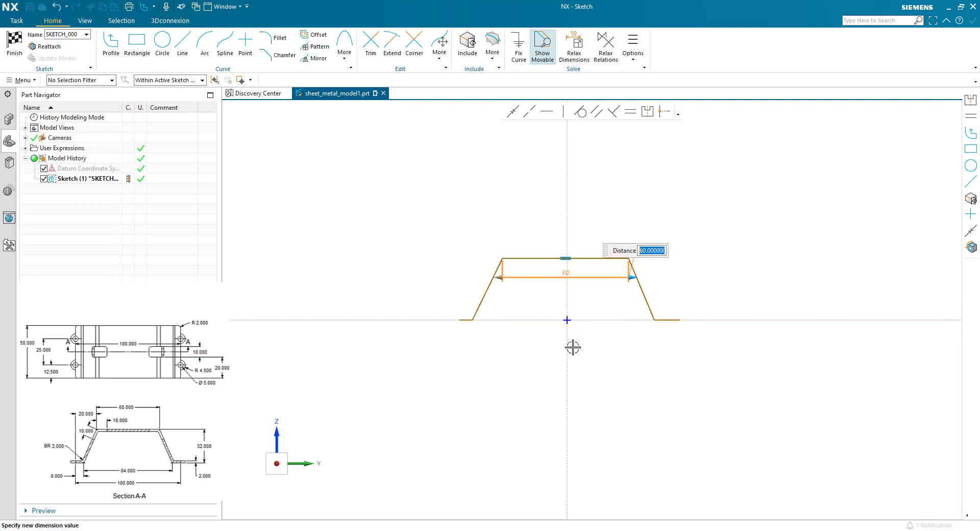
{"action": "scroll", "coordinate": [577, 329], "scroll_direction": "up", "scroll_amount": 3}
{"action": "key", "text": "Escape"}
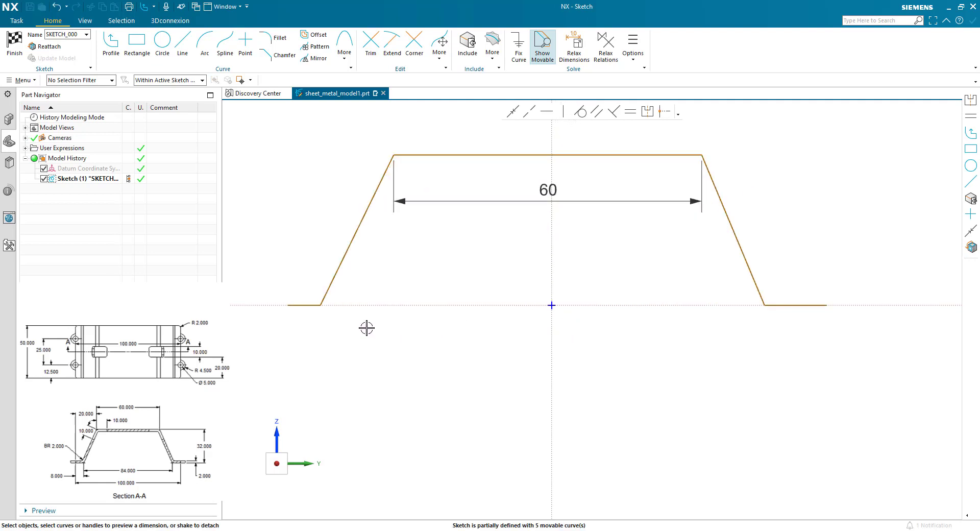
Step: Add an 84 distance dimension between the base endpoints
{"action": "left_click", "coordinate": [320, 305]}
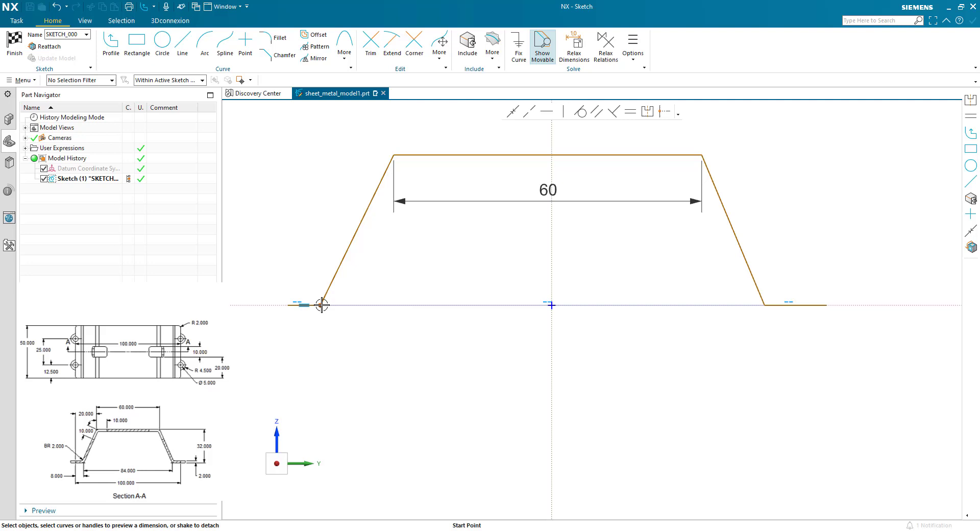
{"action": "left_click", "coordinate": [765, 305]}
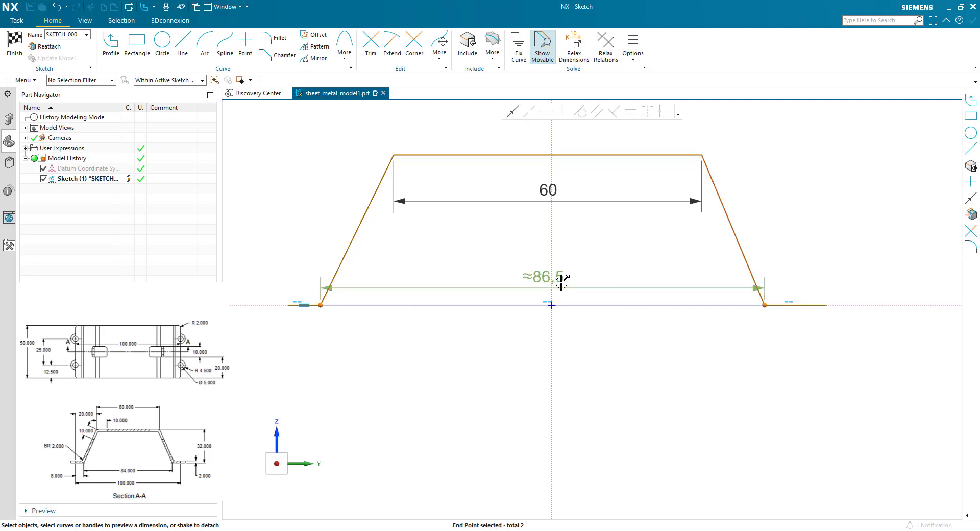
{"action": "left_click", "coordinate": [558, 346]}
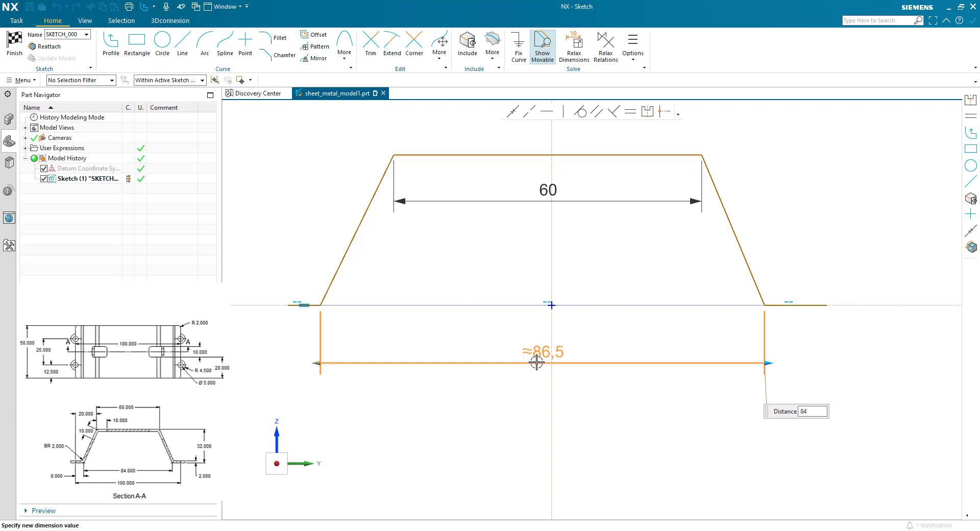
{"action": "type", "text": "84"}
{"action": "key", "text": "Return"}
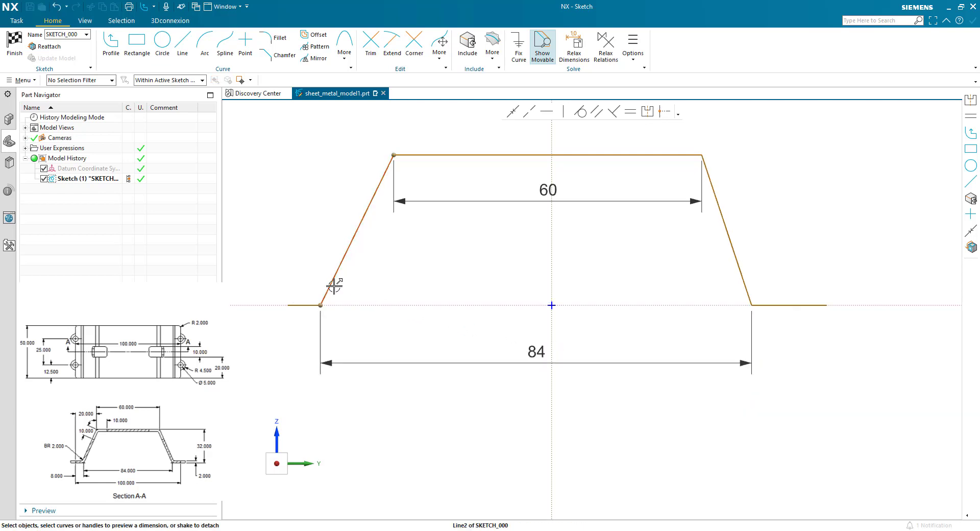
Step: Make the two slanted sides symmetric about the vertical axis
{"action": "left_click", "coordinate": [335, 286]}
{"action": "left_click", "coordinate": [744, 280]}
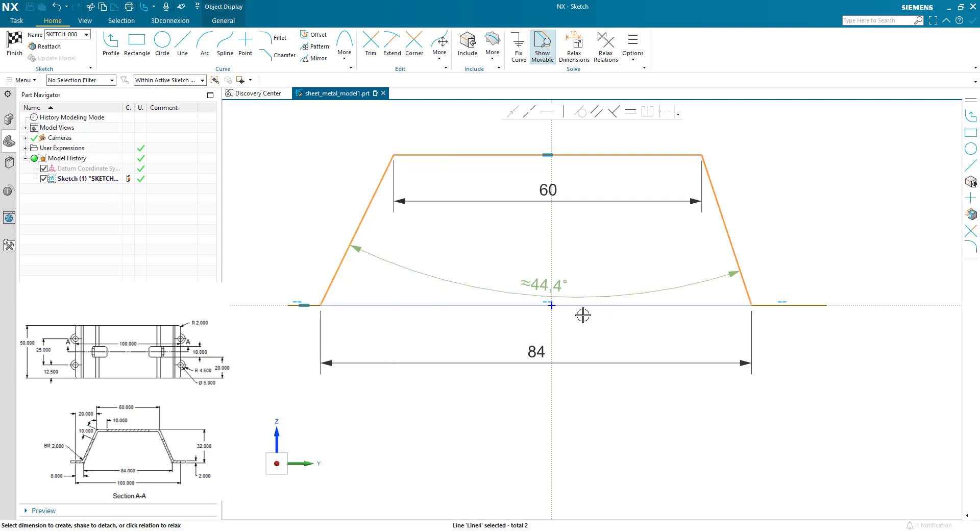
{"action": "left_click", "coordinate": [550, 324]}
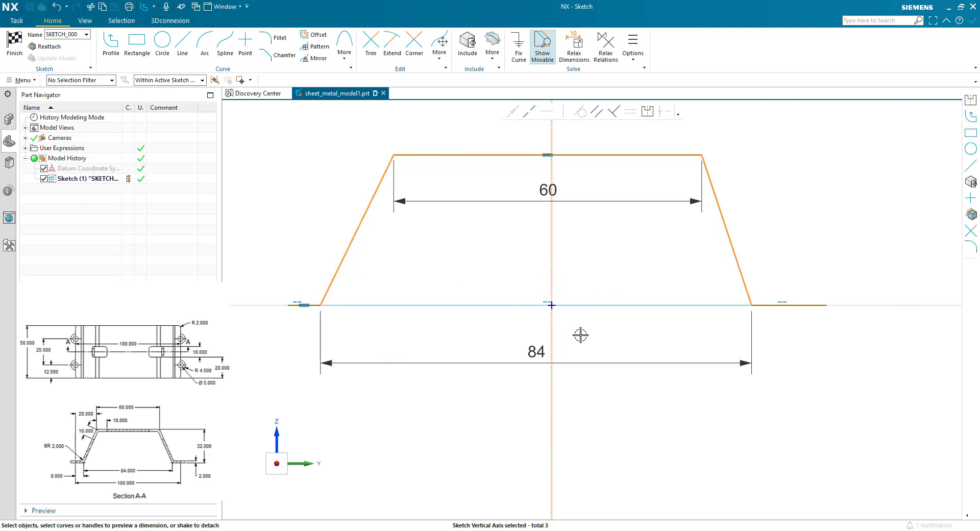
{"action": "left_click", "coordinate": [391, 296]}
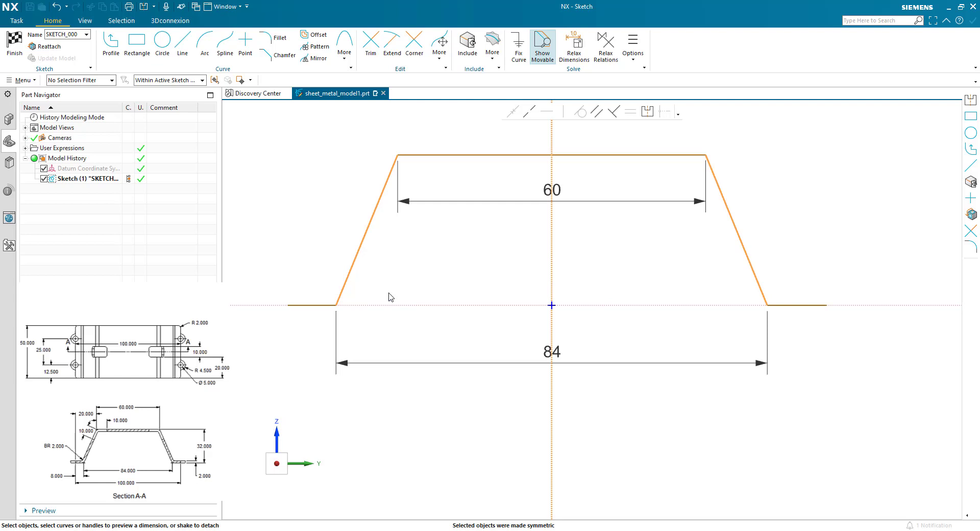
Step: Add a 100 overall width dimension between the outer flange endpoints, below the 84
{"action": "left_click", "coordinate": [288, 305]}
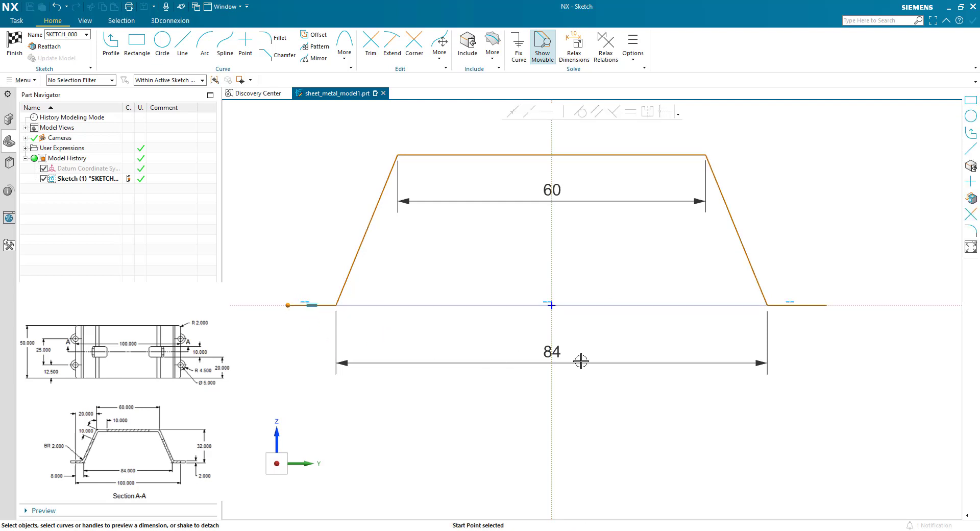
{"action": "left_click", "coordinate": [828, 306]}
{"action": "left_click_drag", "start_coordinate": [567, 274], "coordinate": [552, 421]}
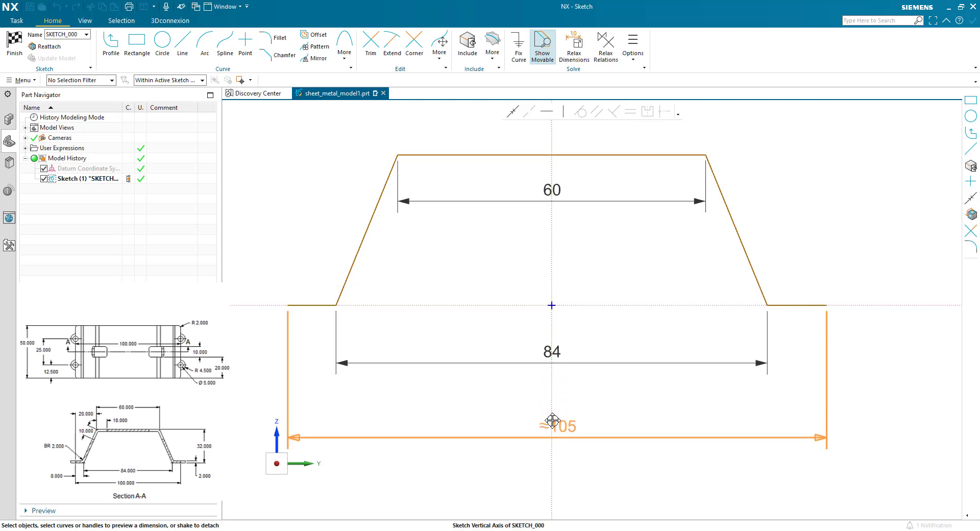
{"action": "left_click", "coordinate": [553, 420]}
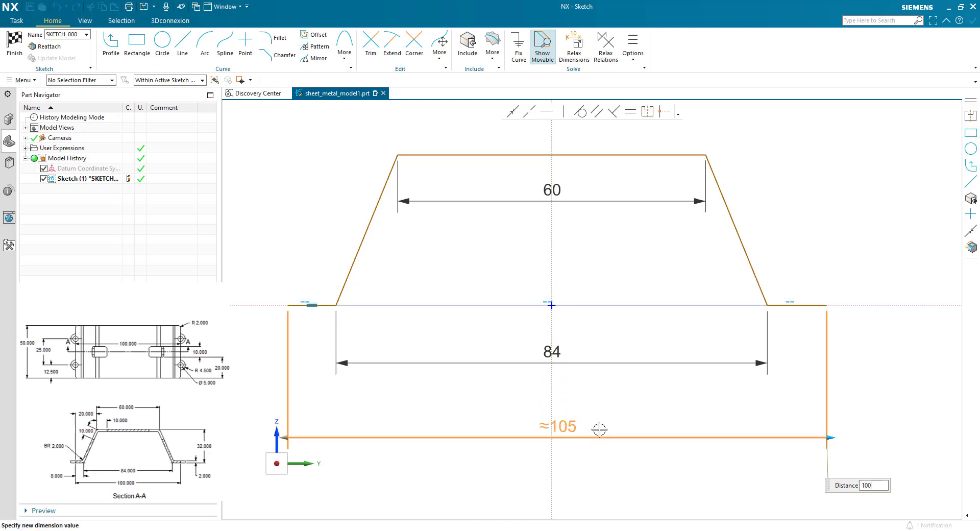
{"action": "key", "text": "Return"}
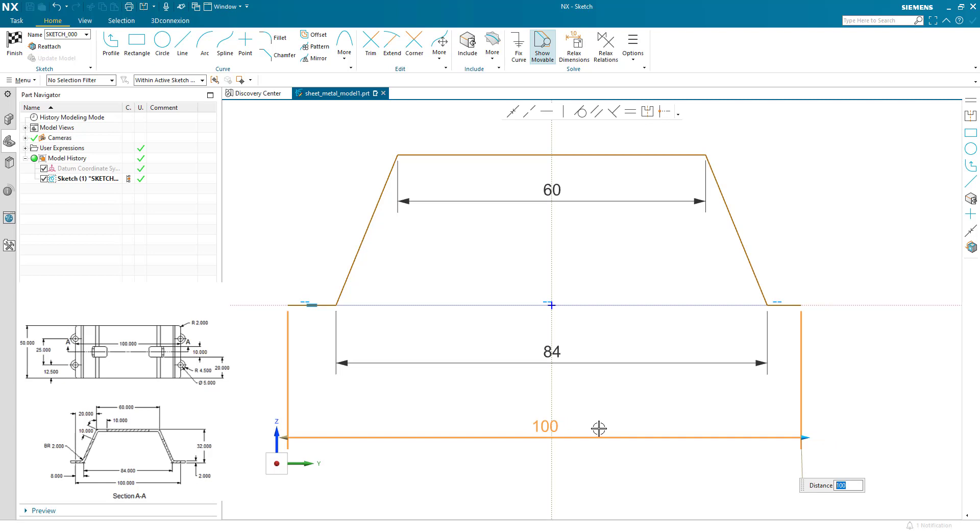
{"action": "left_click", "coordinate": [323, 335]}
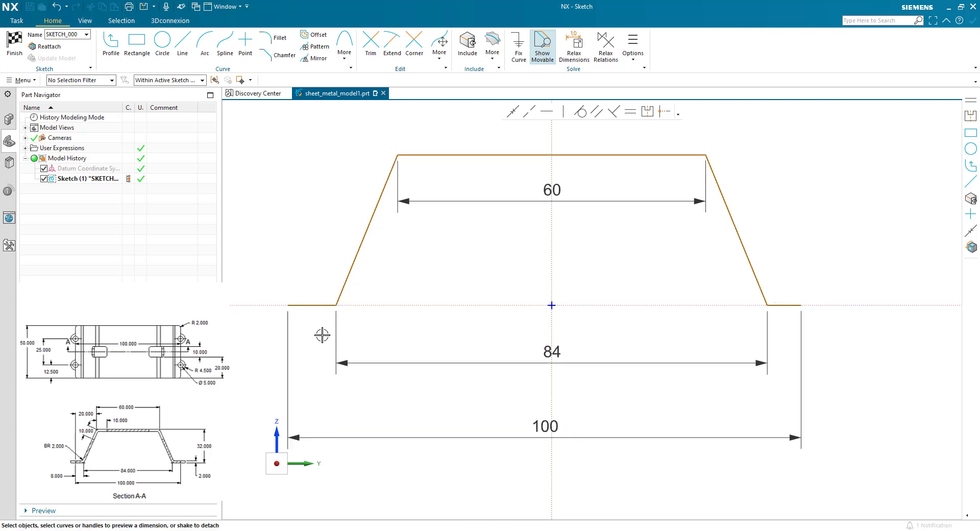
Step: Constrain the left and right flange lines to equal length
{"action": "left_click", "coordinate": [319, 305]}
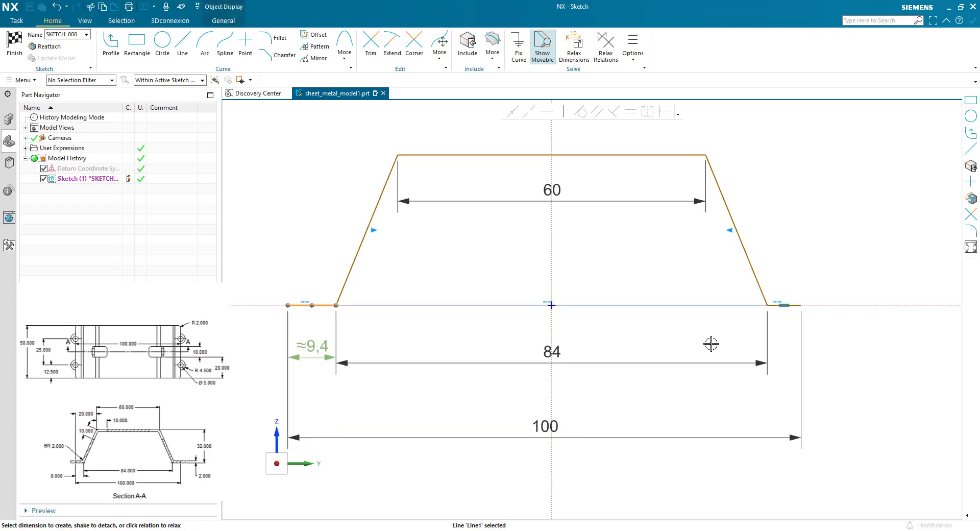
{"action": "left_click", "coordinate": [797, 306]}
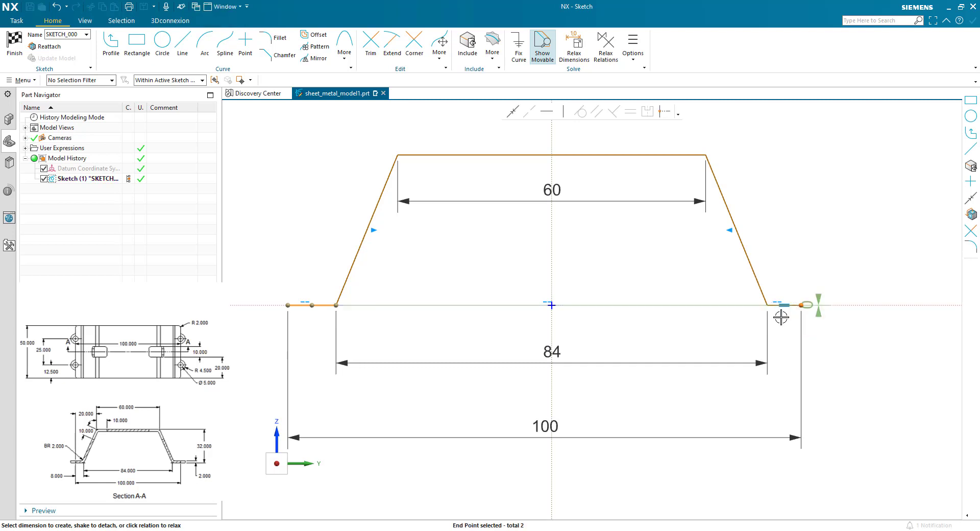
{"action": "key", "text": "Escape"}
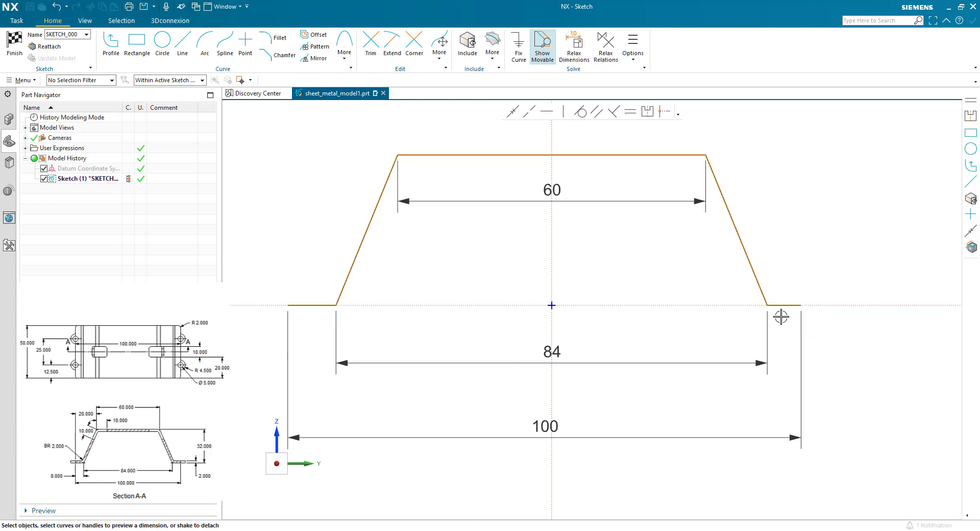
{"action": "scroll", "coordinate": [781, 316], "scroll_direction": "up", "scroll_amount": 4}
{"action": "left_click", "coordinate": [750, 291]}
{"action": "scroll", "coordinate": [372, 308], "scroll_direction": "down", "scroll_amount": 5}
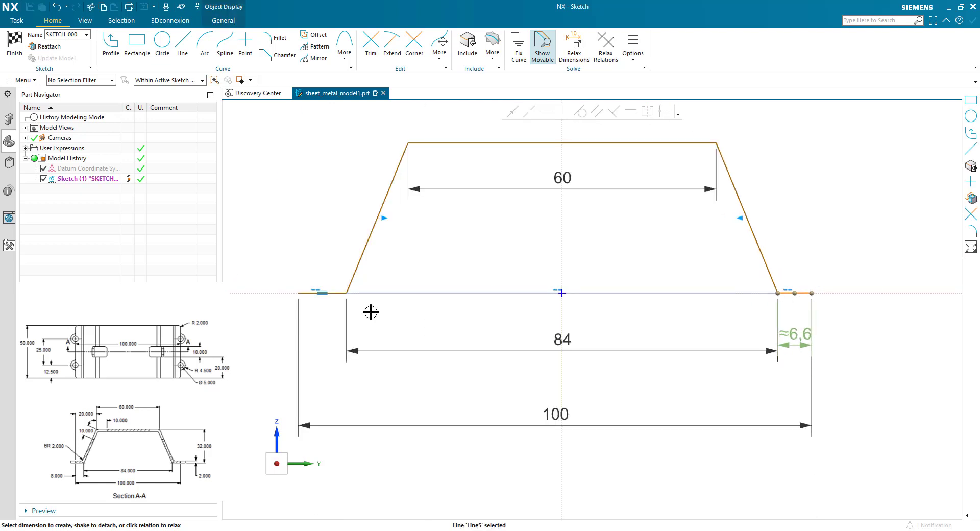
{"action": "scroll", "coordinate": [334, 292], "scroll_direction": "up", "scroll_amount": 5}
{"action": "left_click", "coordinate": [334, 288]}
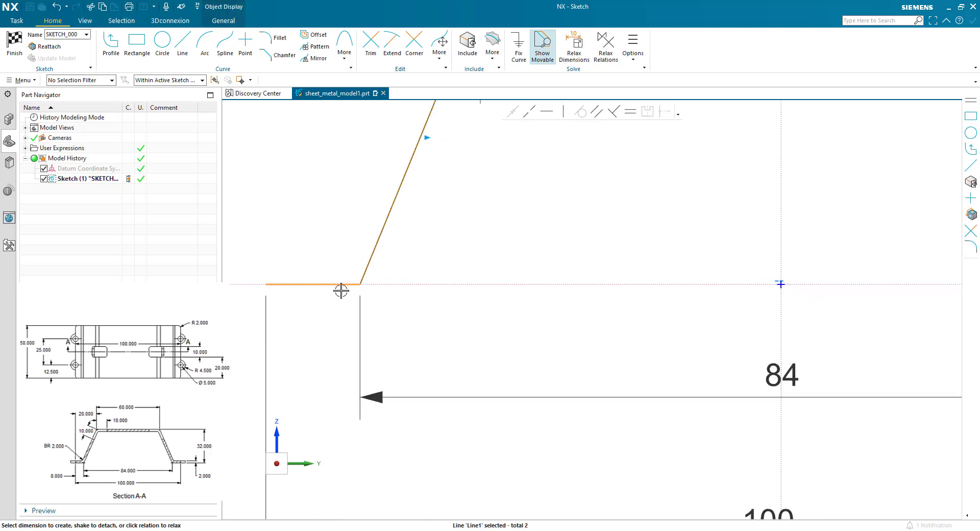
{"action": "left_click", "coordinate": [631, 111]}
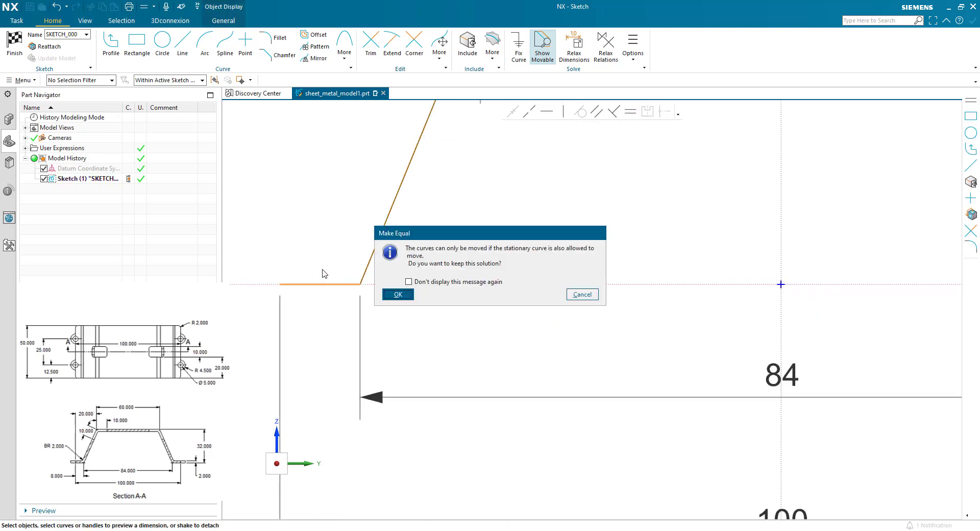
{"action": "left_click", "coordinate": [398, 294]}
{"action": "scroll", "coordinate": [335, 286], "scroll_direction": "down", "scroll_amount": 5}
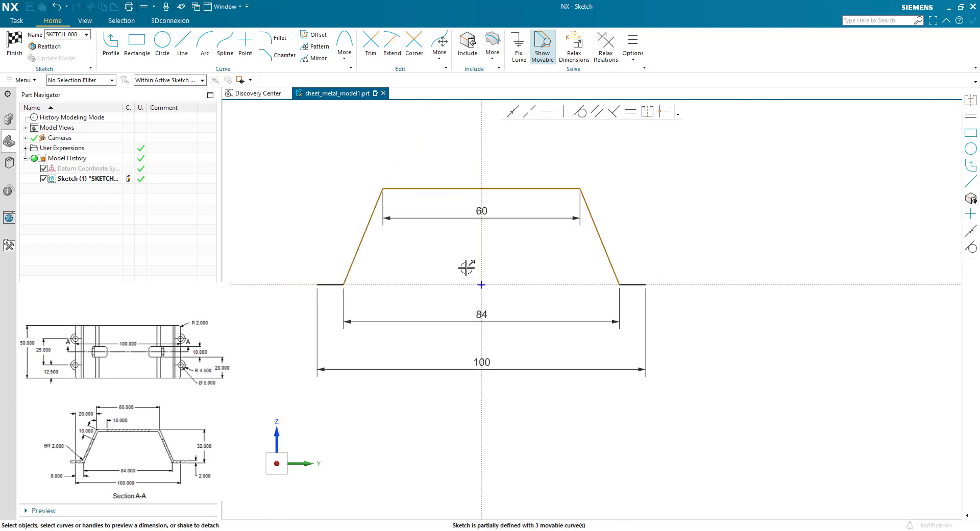
Step: Dimension the height from top line to baseline as 30
{"action": "left_click", "coordinate": [552, 188]}
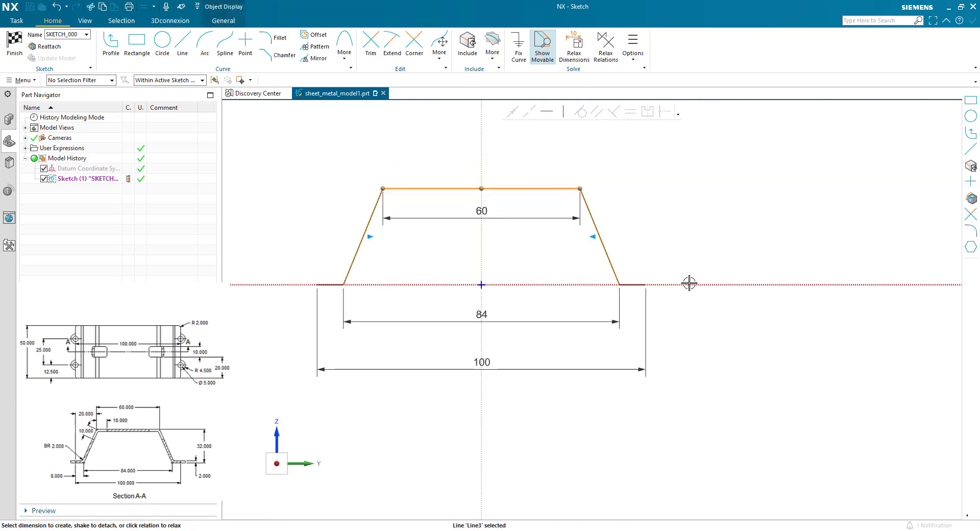
{"action": "left_click", "coordinate": [689, 283]}
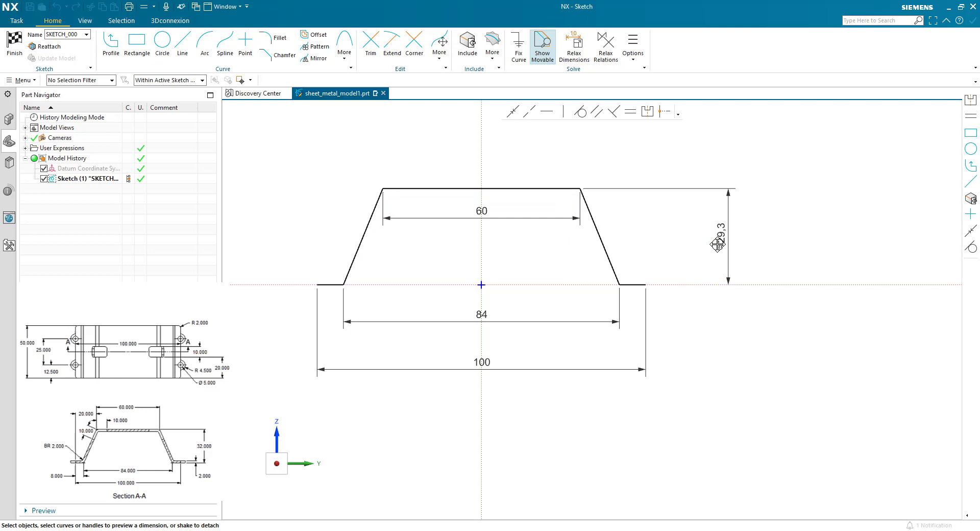
{"action": "left_click", "coordinate": [717, 245]}
{"action": "type", "text": "30"}
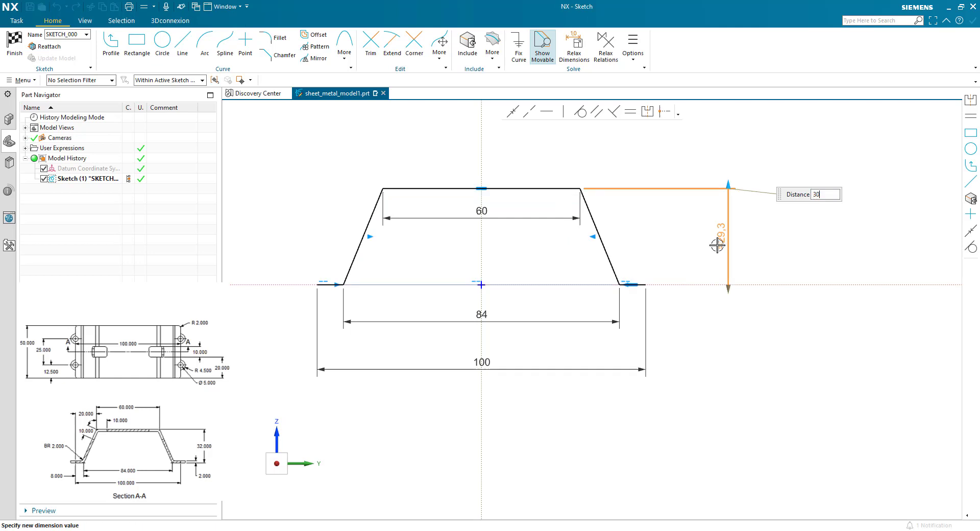
{"action": "key", "text": "Return"}
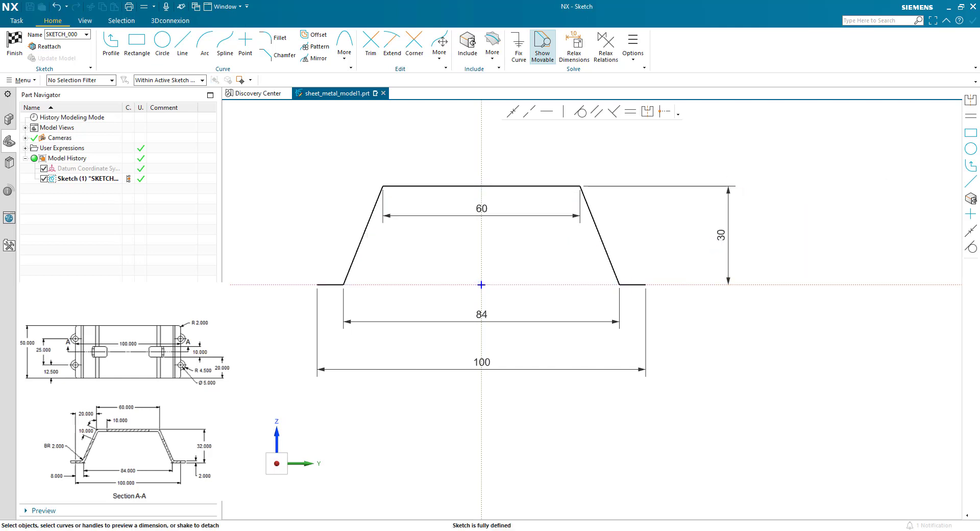
Step: Finish the sketch and create the 2 mm contour flange with symmetric 50 mm width
{"action": "left_click", "coordinate": [14, 42]}
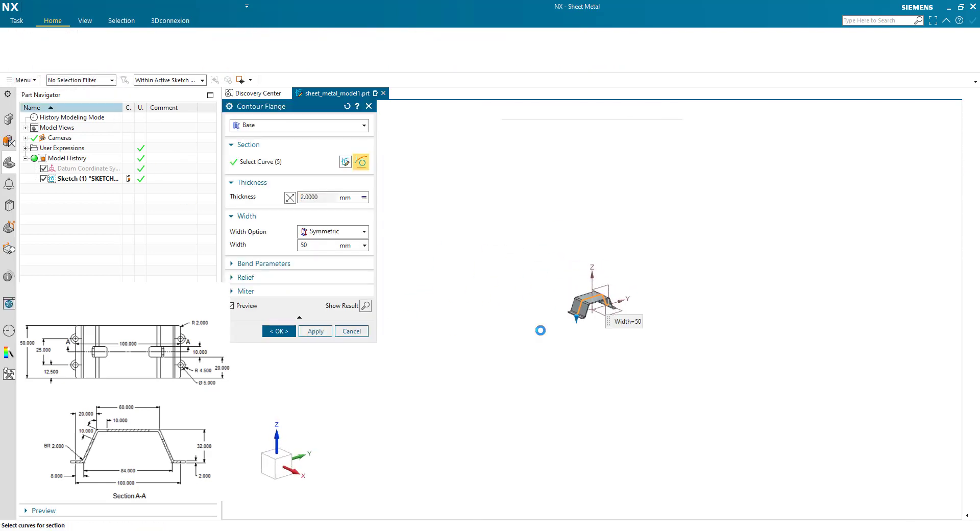
{"action": "scroll", "coordinate": [585, 310], "scroll_direction": "down", "scroll_amount": 3}
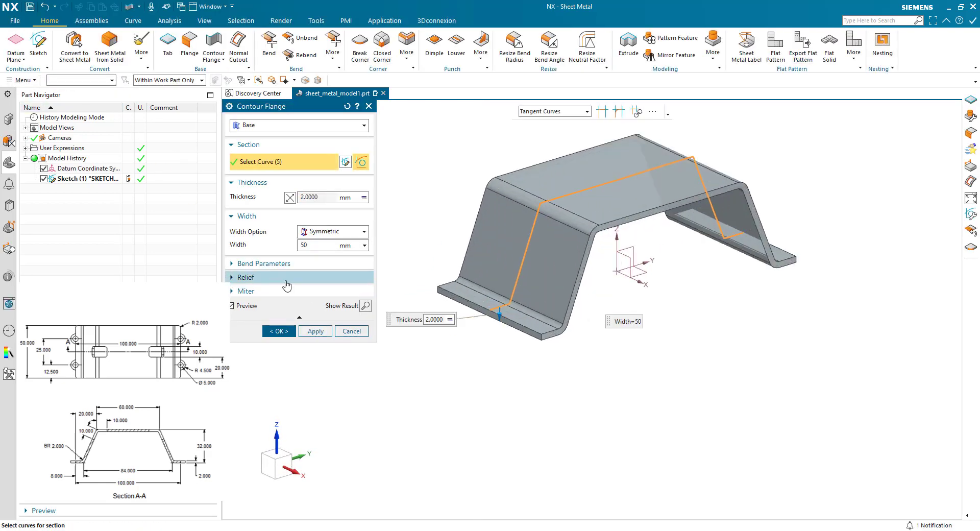
{"action": "left_click", "coordinate": [312, 232]}
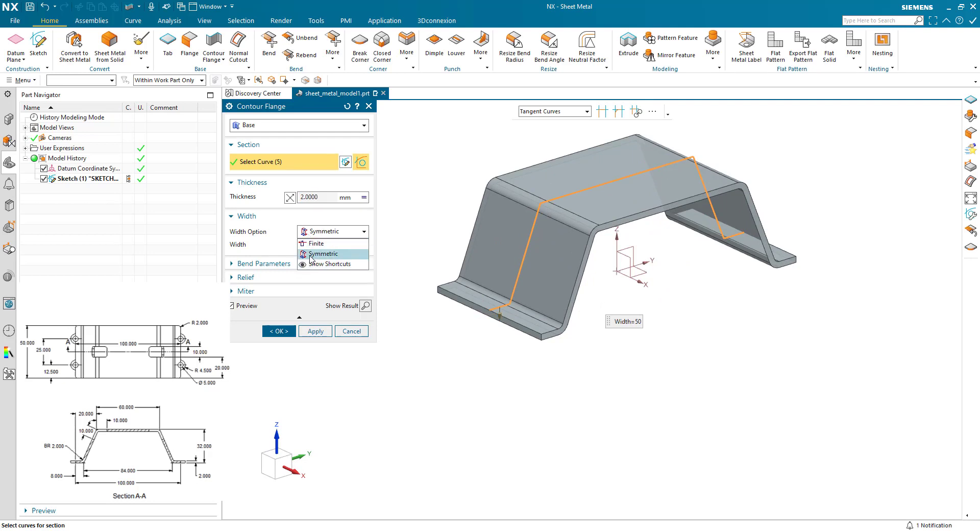
{"action": "left_click", "coordinate": [311, 254]}
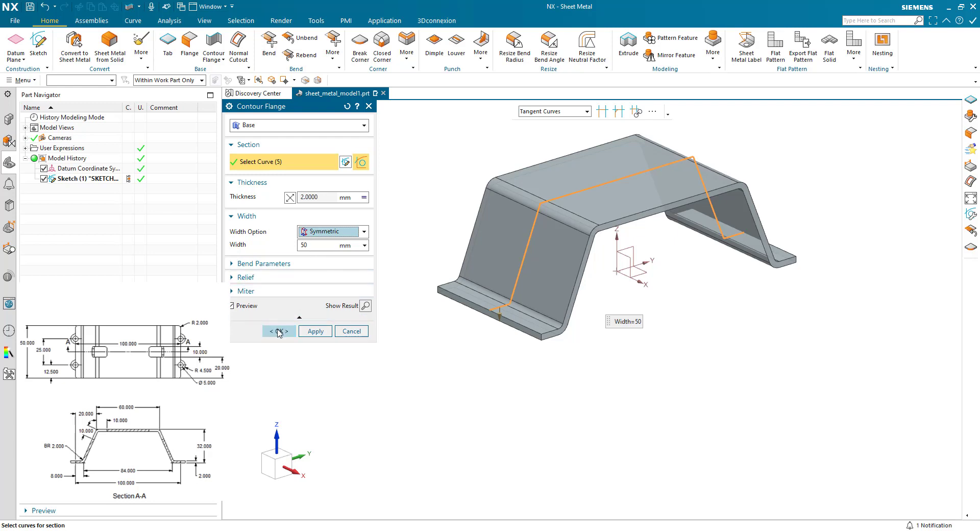
{"action": "left_click", "coordinate": [279, 332]}
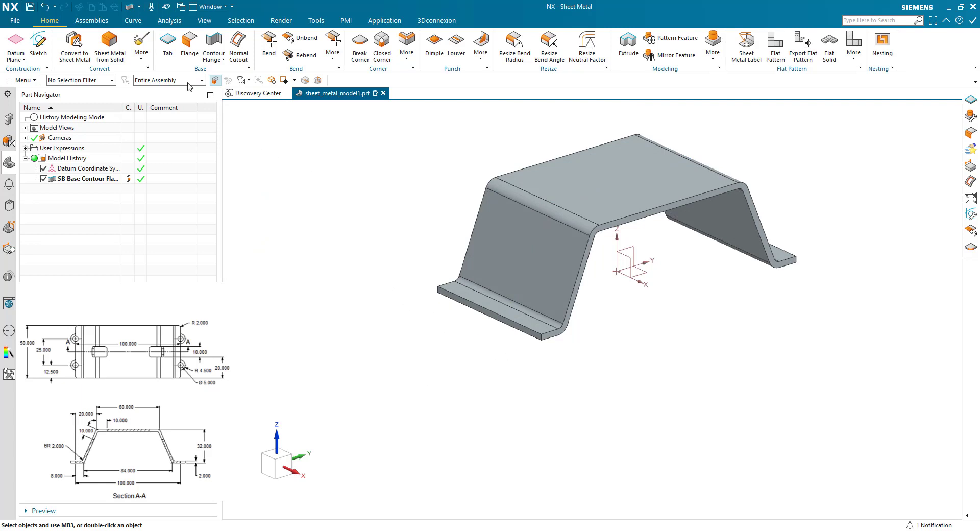
{"action": "left_click", "coordinate": [164, 48]}
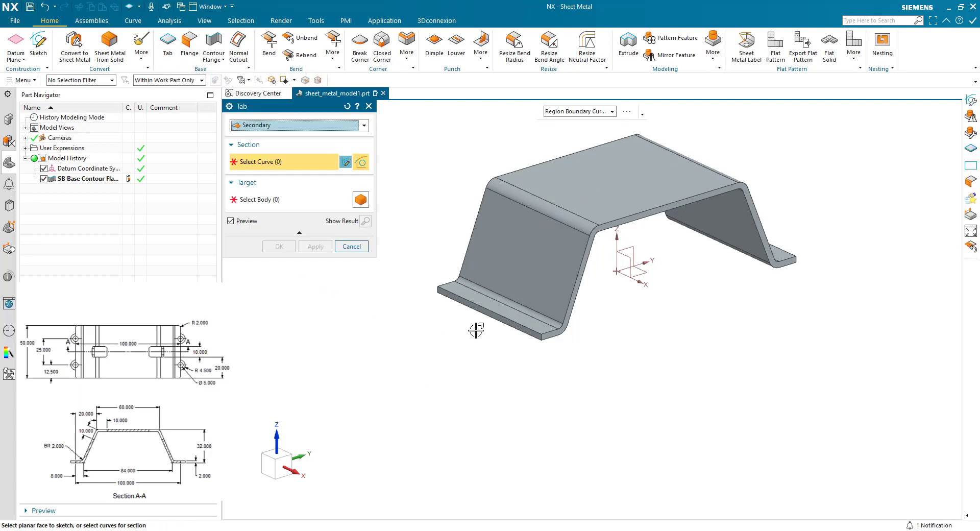
Step: On the XY plane, include the part's bottom edge and draw a Ø5 circle centred on it
{"action": "left_click", "coordinate": [641, 269]}
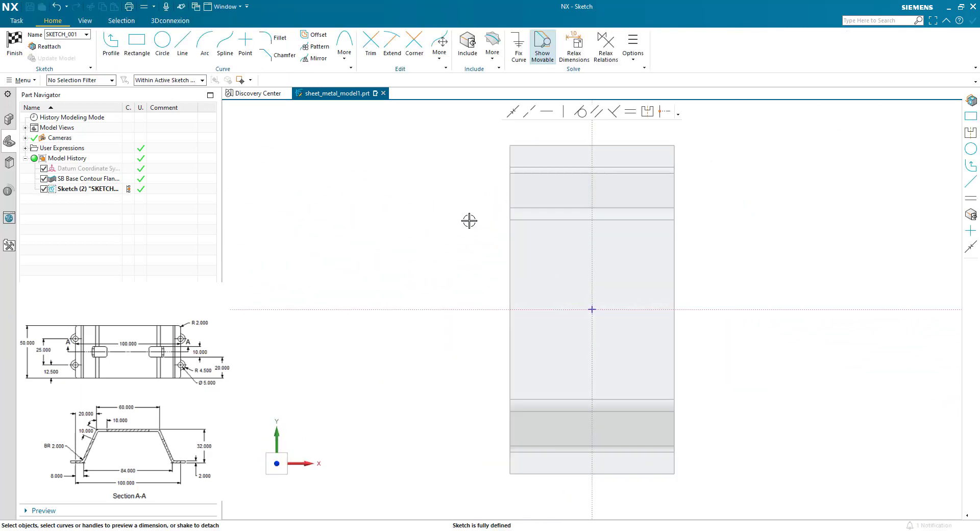
{"action": "scroll", "coordinate": [518, 401], "scroll_direction": "down", "scroll_amount": 4}
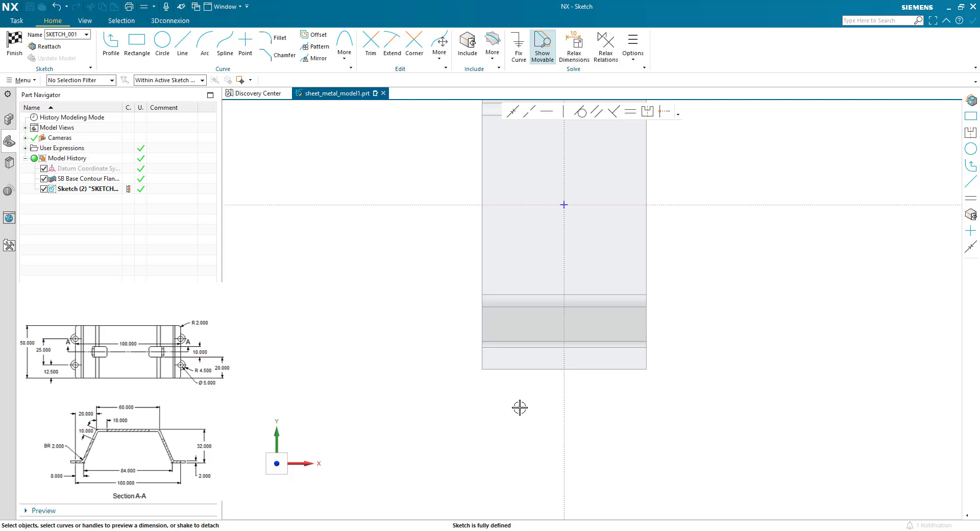
{"action": "left_click", "coordinate": [162, 42]}
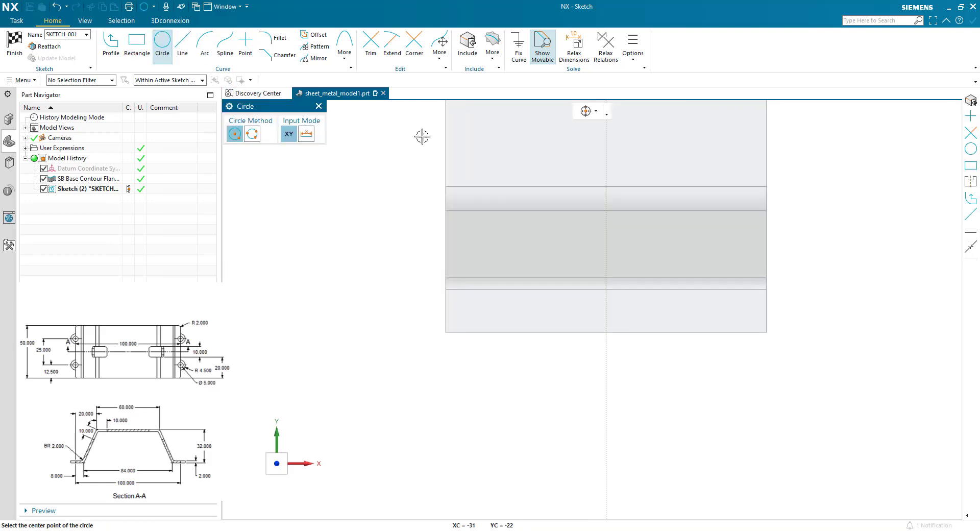
{"action": "left_click", "coordinate": [469, 53]}
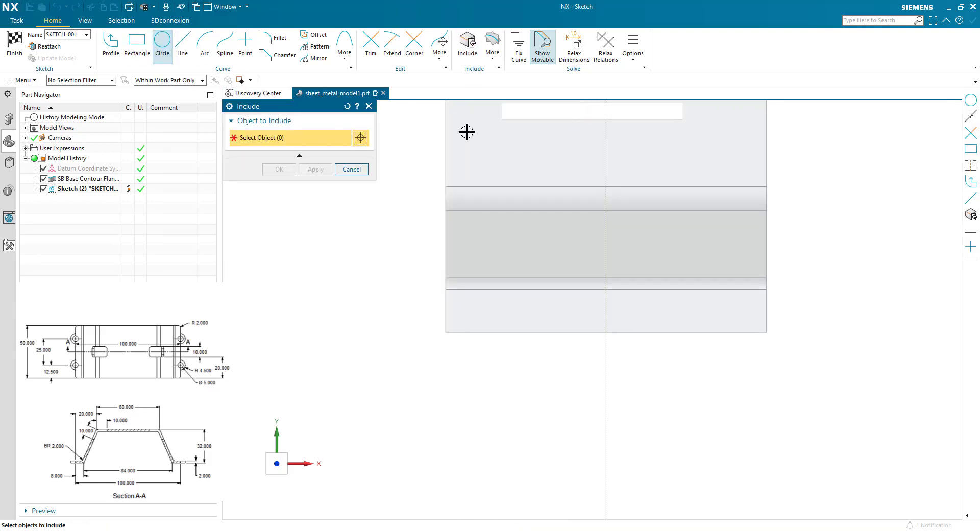
{"action": "left_click", "coordinate": [485, 332]}
{"action": "middle_click", "coordinate": [486, 364]}
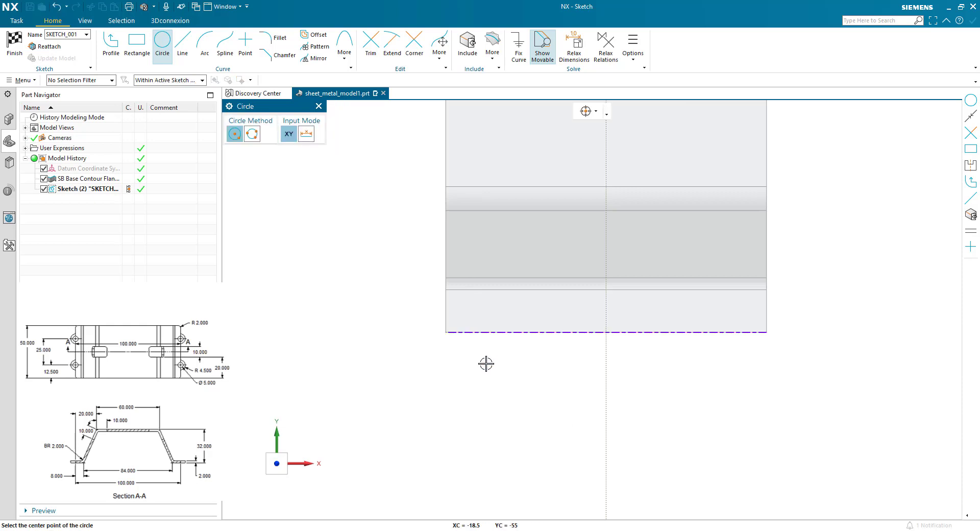
{"action": "left_click", "coordinate": [523, 332]}
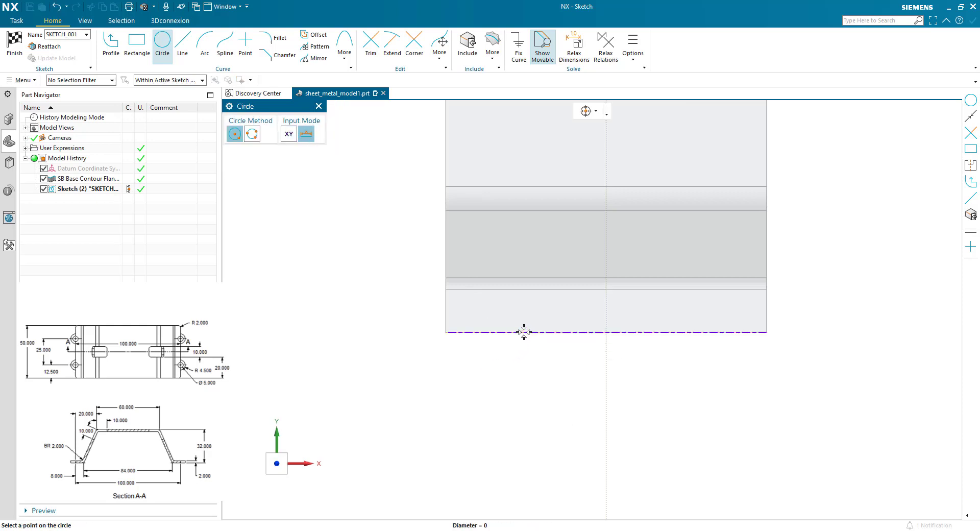
{"action": "type", "text": "5"}
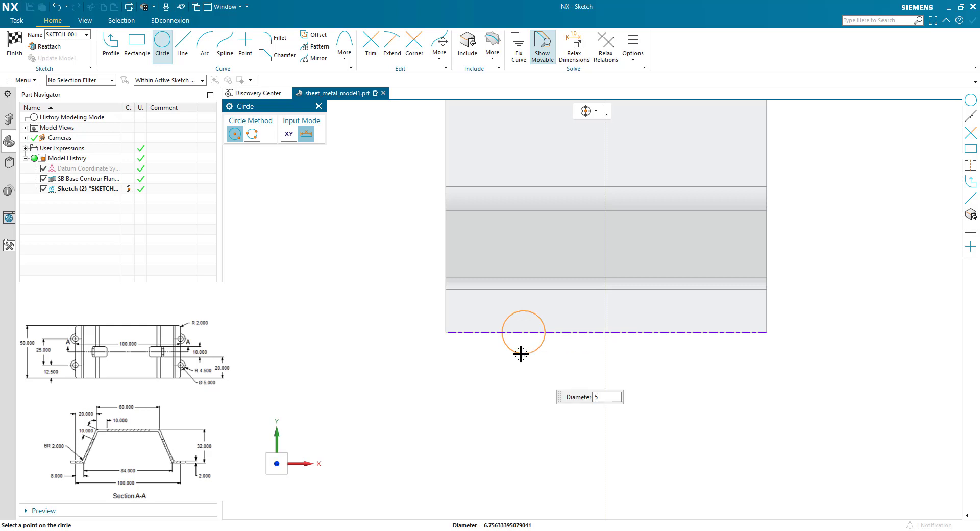
{"action": "key", "text": "Return"}
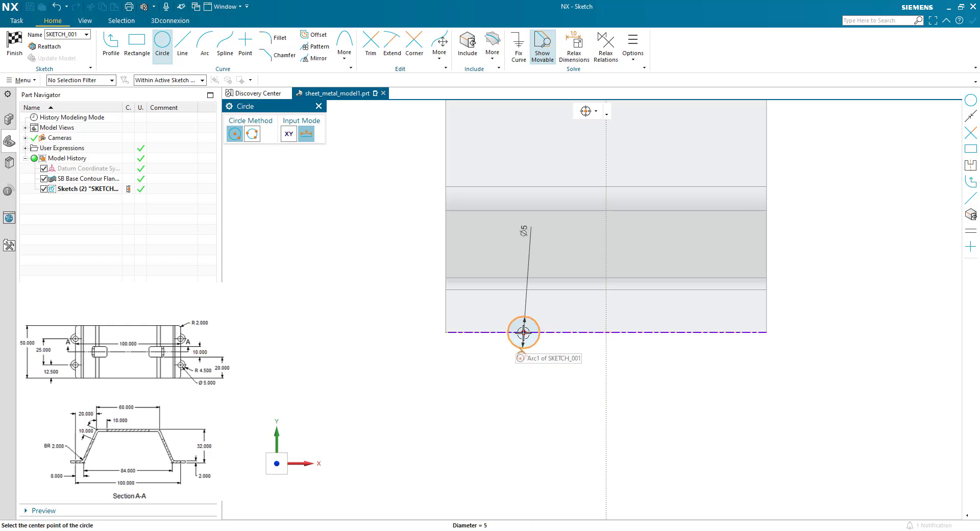
{"action": "key", "text": "Escape"}
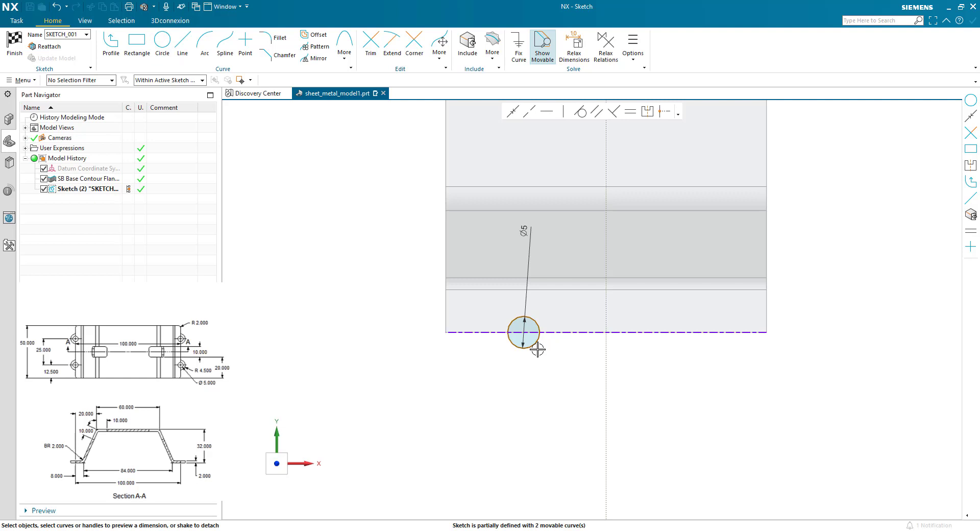
Step: Add the Ø9 diameter and a 12.5 offset from the vertical axis, then finish the sketch
{"action": "left_click", "coordinate": [536, 345]}
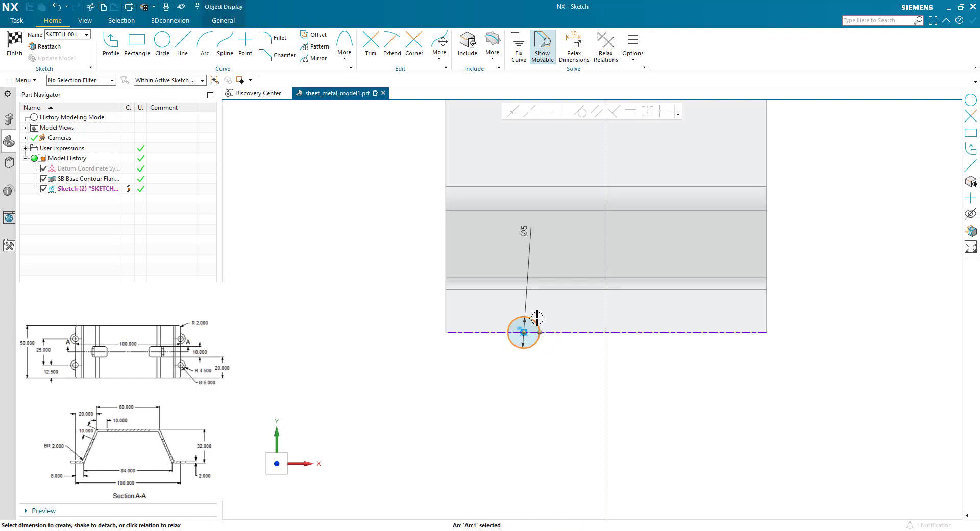
{"action": "left_click", "coordinate": [566, 317]}
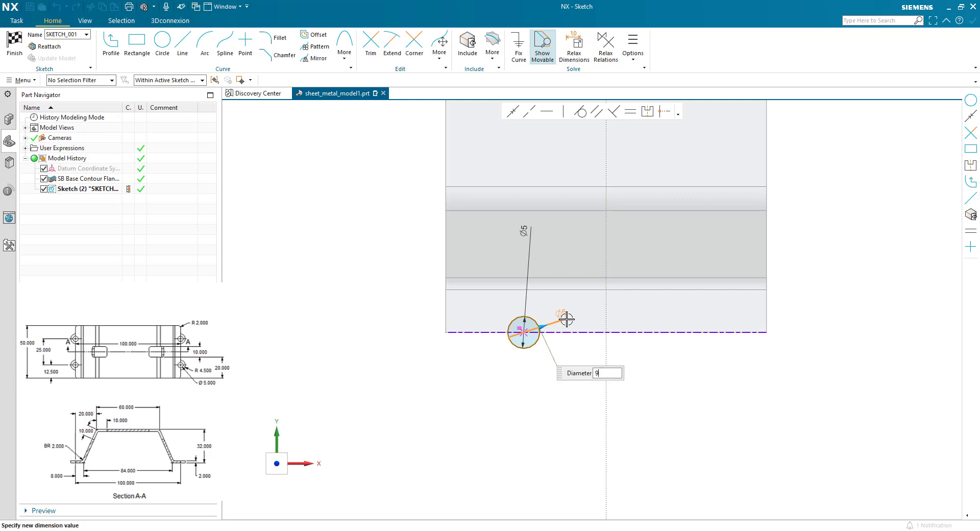
{"action": "key", "text": "Return"}
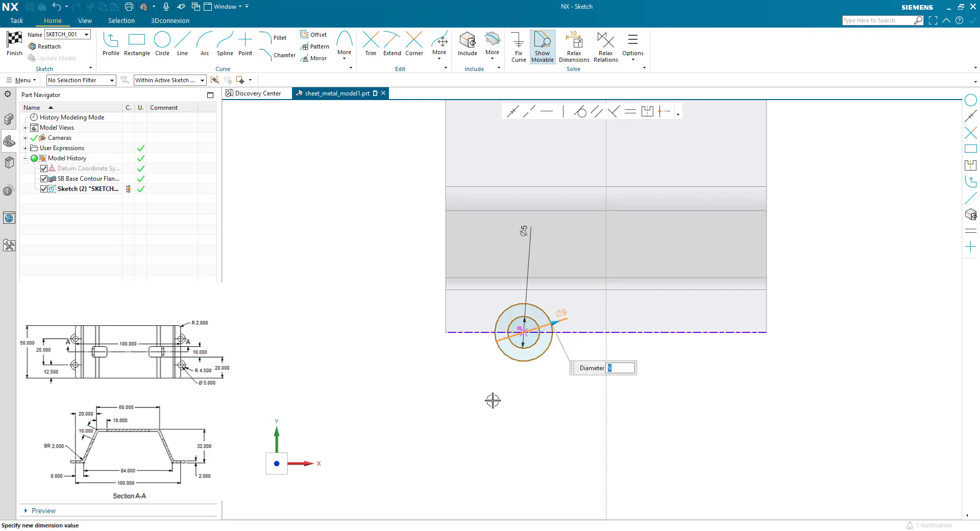
{"action": "left_click", "coordinate": [491, 401]}
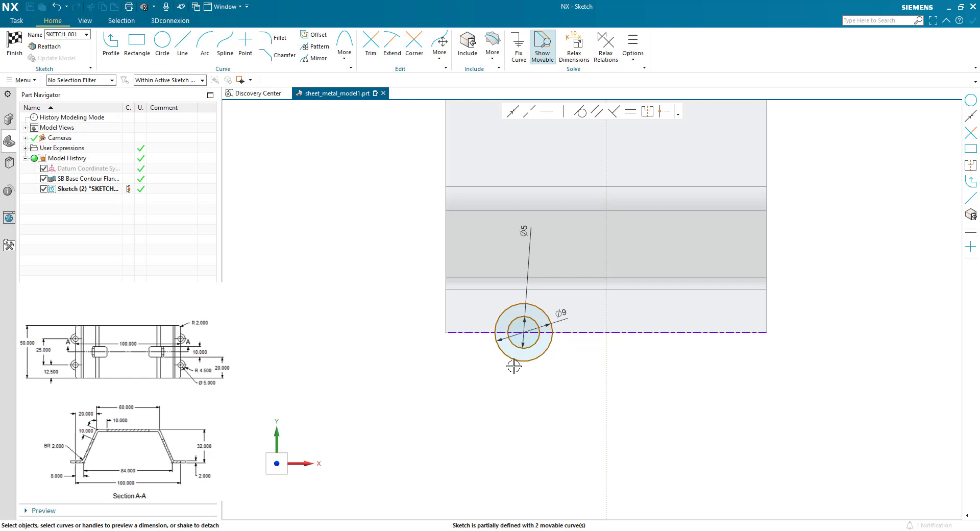
{"action": "left_click", "coordinate": [523, 332]}
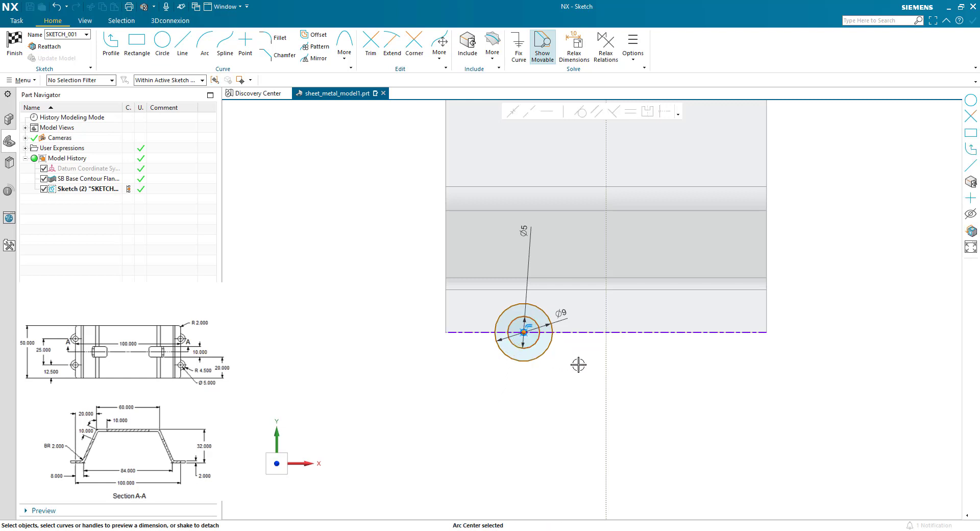
{"action": "left_click", "coordinate": [606, 357]}
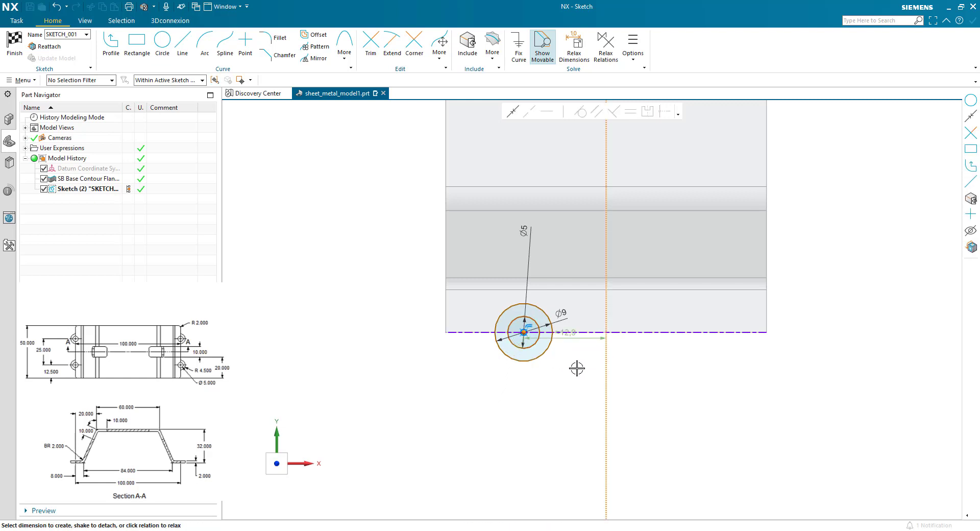
{"action": "left_click", "coordinate": [573, 338]}
{"action": "type", "text": "12.5"}
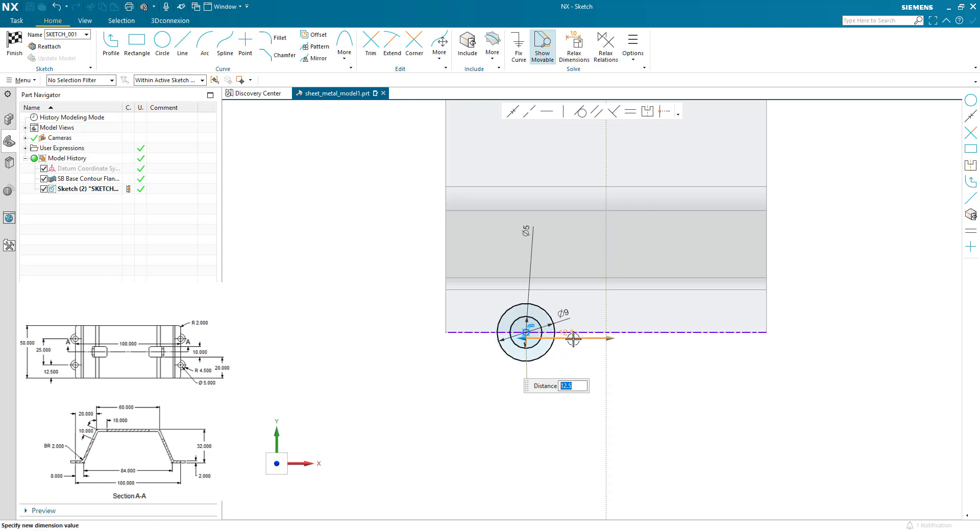
{"action": "key", "text": "Return"}
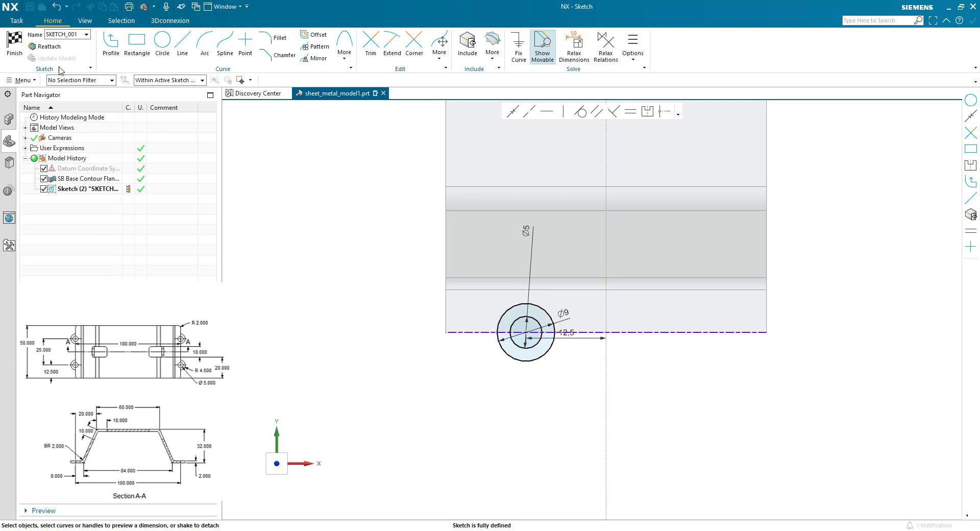
{"action": "left_click", "coordinate": [14, 41]}
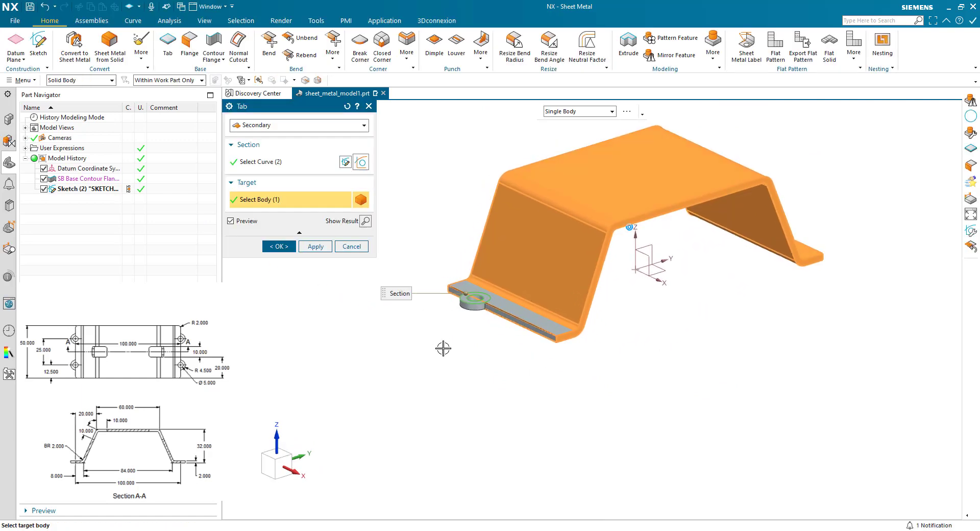
Step: Create SB Tab (2), a rounded ear with a Ø5 hole, from the circle sketch
{"action": "scroll", "coordinate": [472, 387], "scroll_direction": "up", "scroll_amount": 8}
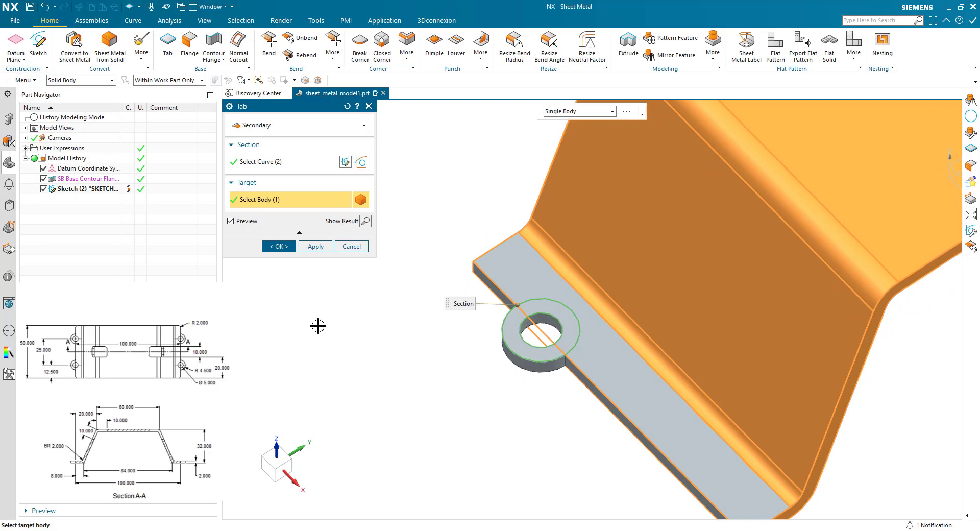
{"action": "left_click", "coordinate": [280, 248]}
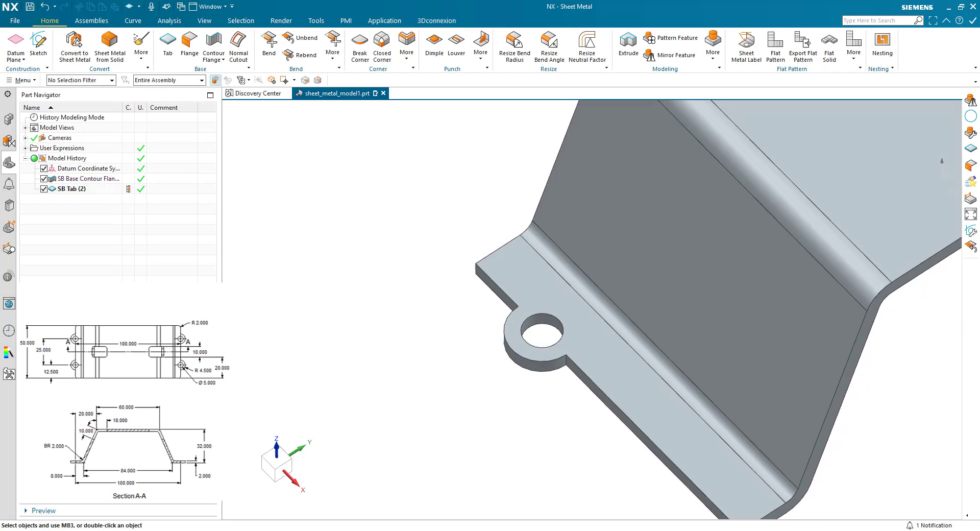
{"action": "left_click", "coordinate": [398, 277]}
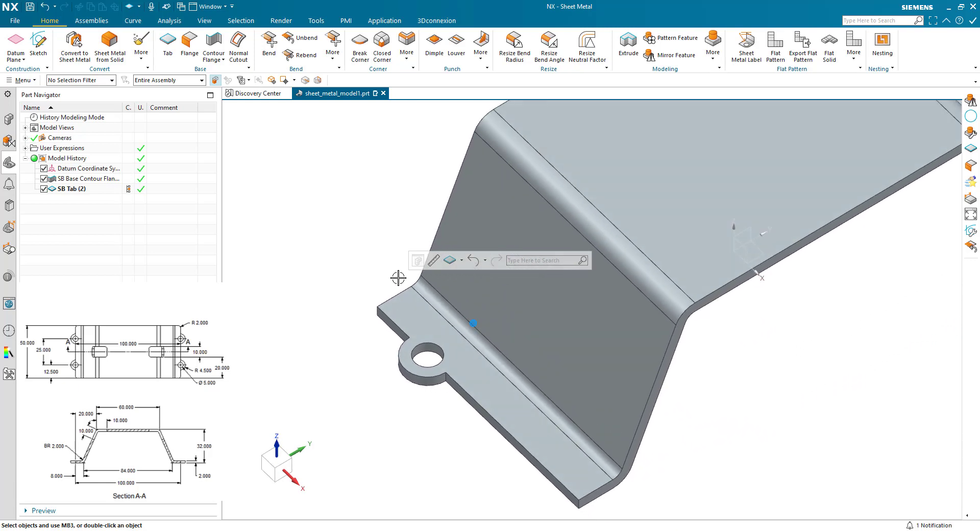
Step: Mirror SB Tab (2) about the YZ datum plane
{"action": "left_click", "coordinate": [667, 56]}
{"action": "left_click", "coordinate": [62, 190]}
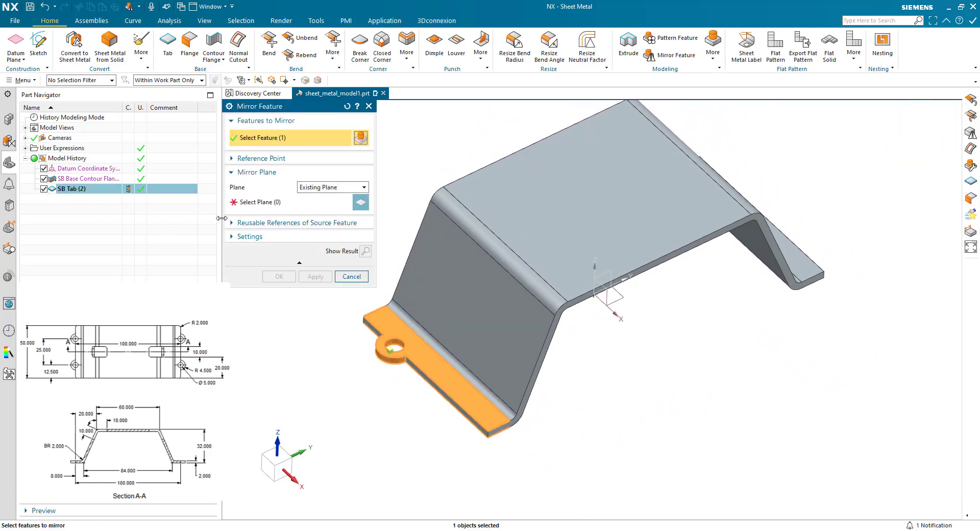
{"action": "left_click", "coordinate": [245, 202]}
{"action": "middle_click_drag", "start_coordinate": [587, 265], "coordinate": [609, 319]}
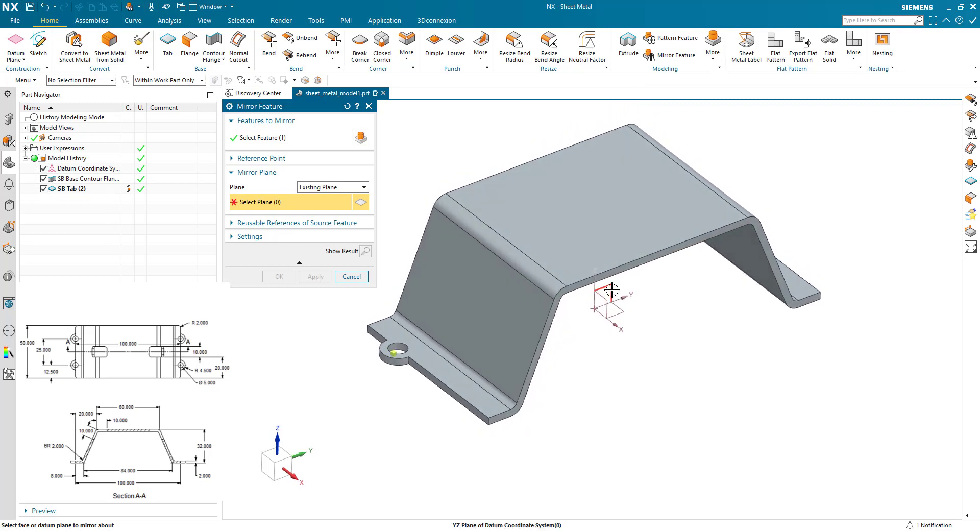
{"action": "left_click", "coordinate": [583, 305]}
{"action": "left_click", "coordinate": [315, 276]}
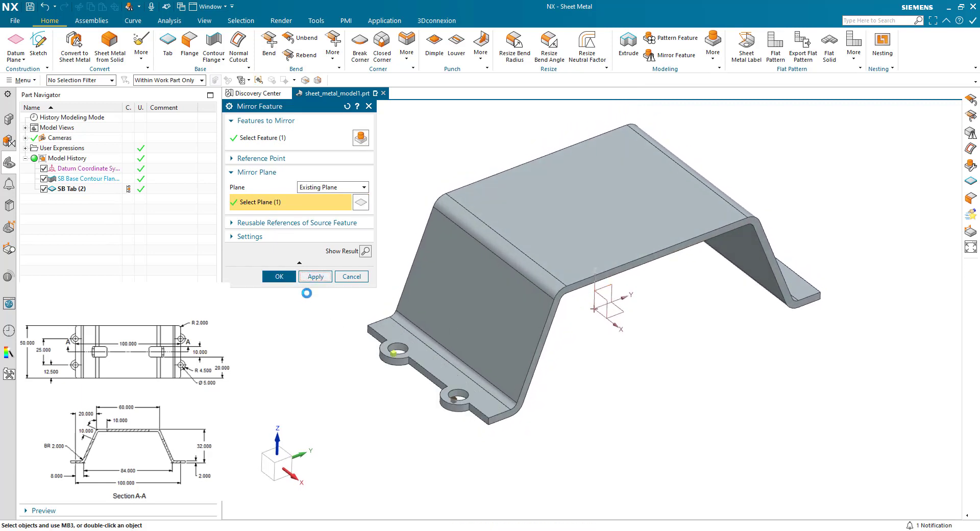
Step: Mirror SB Tab (2) and Mirror Feature (3) about the XZ datum plane onto the other flange
{"action": "left_click", "coordinate": [72, 190]}
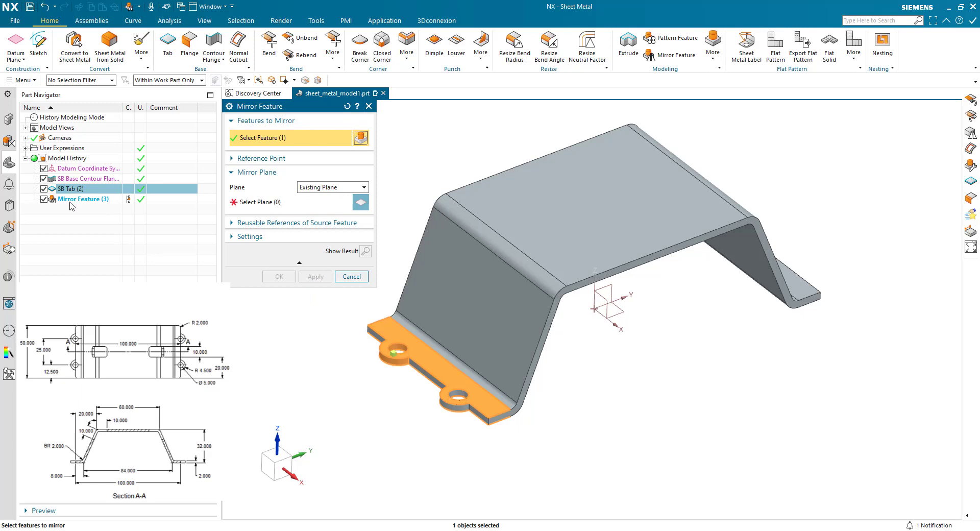
{"action": "left_click", "coordinate": [70, 199]}
{"action": "left_click", "coordinate": [234, 202]}
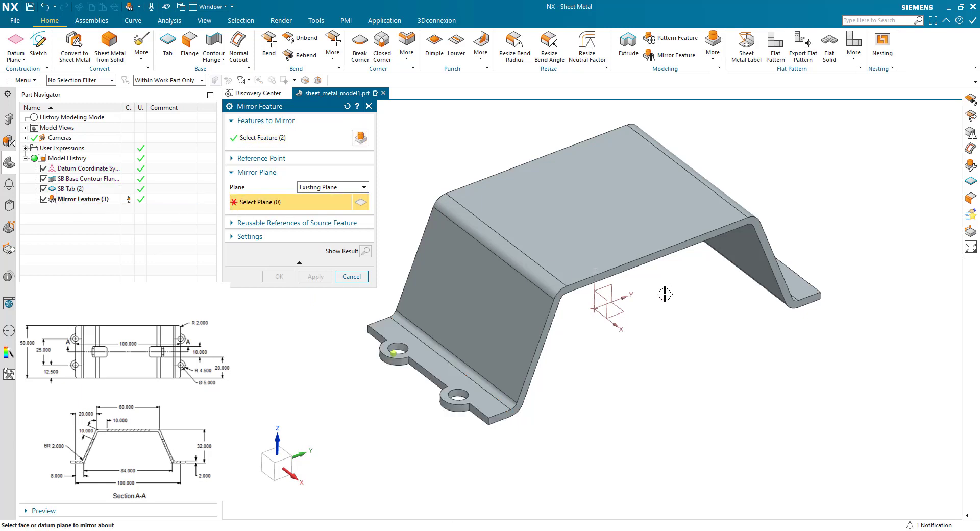
{"action": "left_click", "coordinate": [604, 302]}
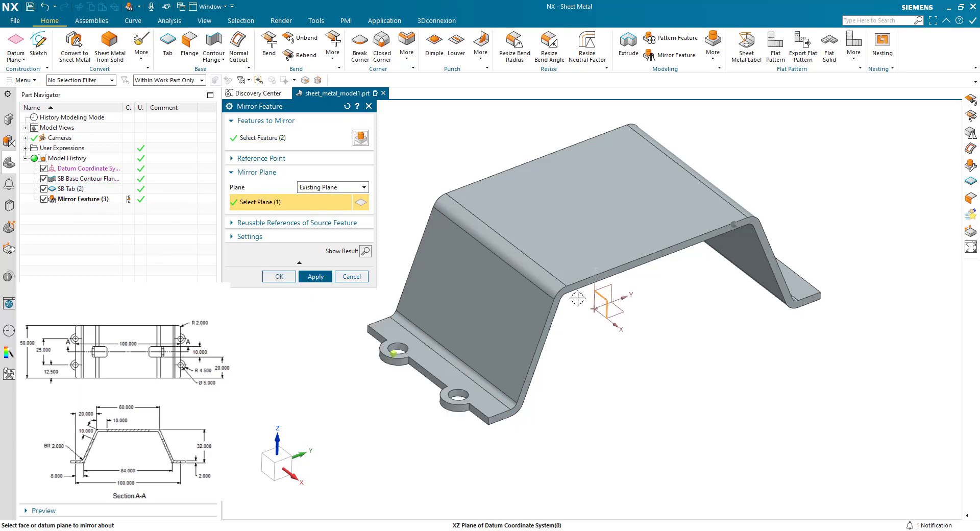
{"action": "left_click", "coordinate": [279, 277]}
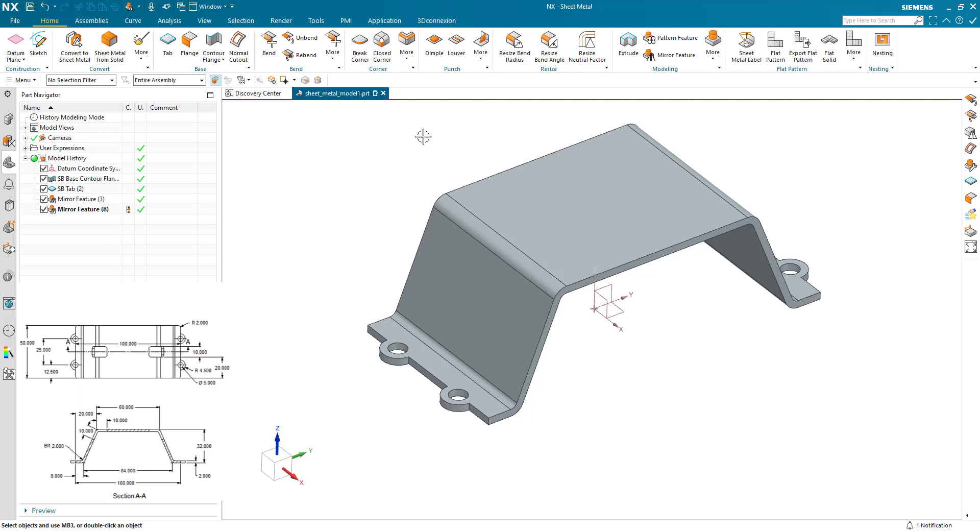
Step: Unbend all eight bends with the top flat face stationary
{"action": "left_click", "coordinate": [301, 39]}
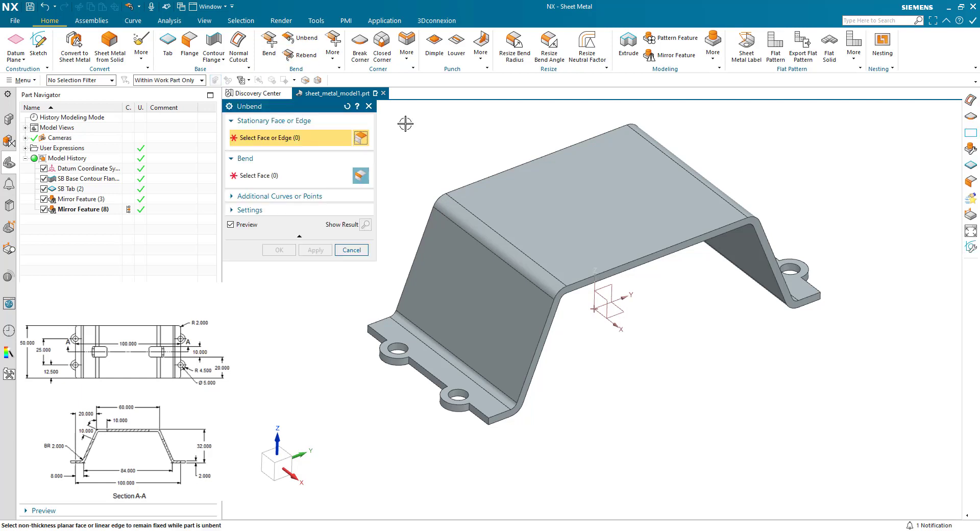
{"action": "left_click", "coordinate": [558, 190]}
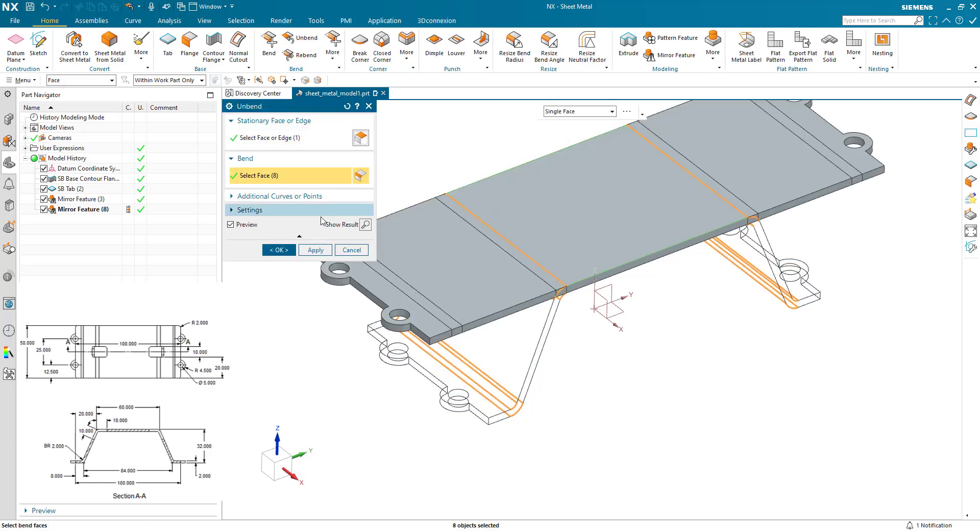
{"action": "left_click", "coordinate": [279, 250]}
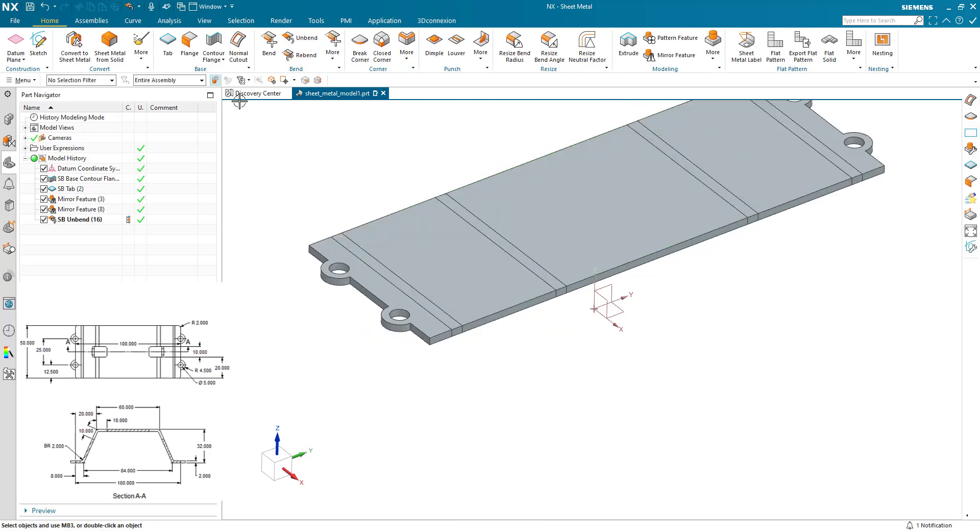
{"action": "left_click", "coordinate": [238, 45]}
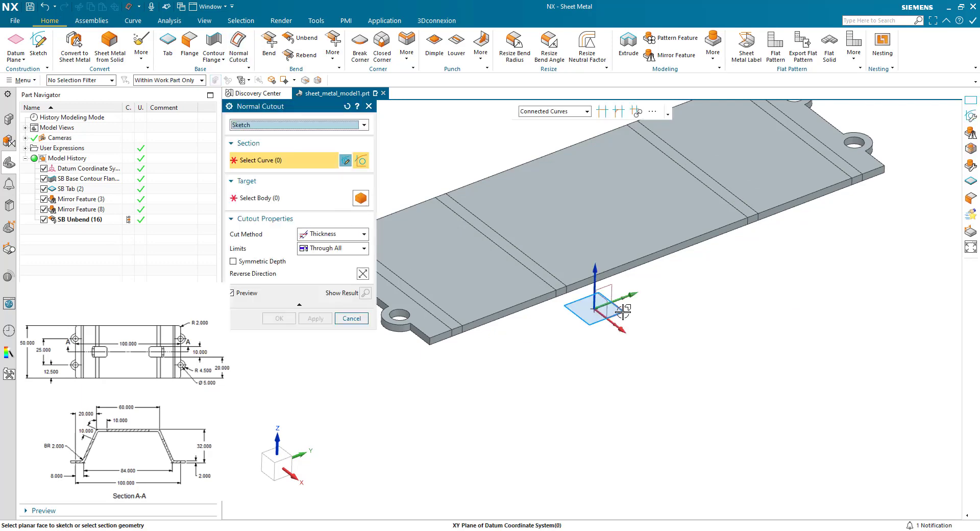
Step: Draw a rectangle in a cutout sketch on the XY datum plane
{"action": "left_click", "coordinate": [621, 310]}
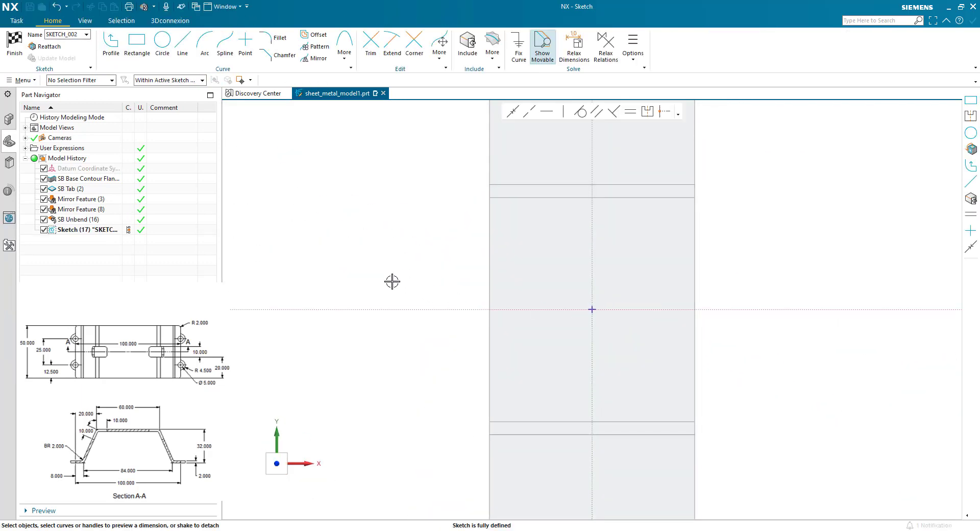
{"action": "left_click", "coordinate": [134, 51]}
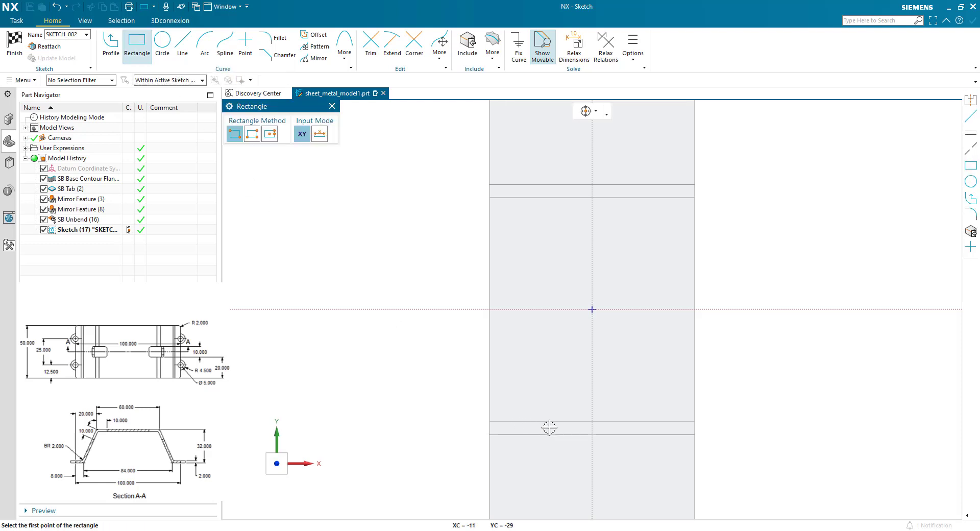
{"action": "left_click", "coordinate": [571, 379]}
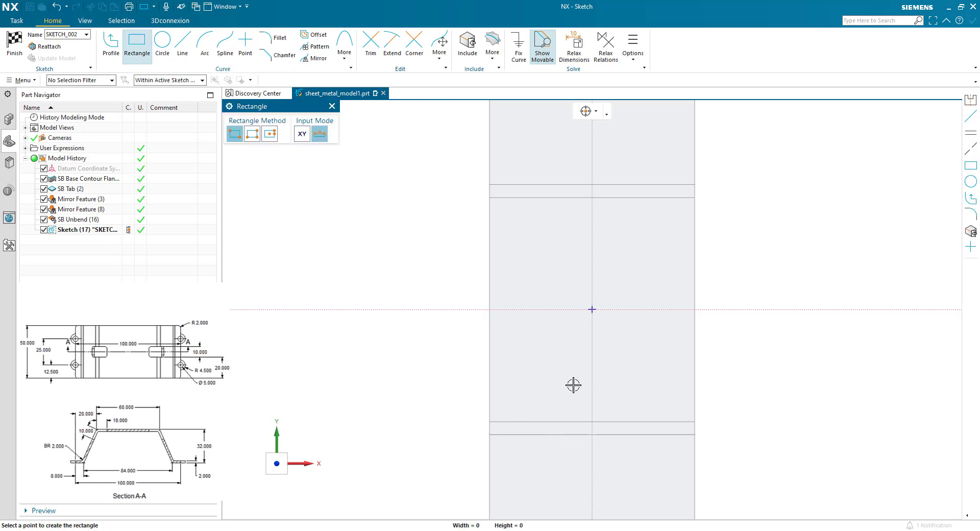
{"action": "left_click", "coordinate": [612, 470]}
{"action": "key", "text": "Escape"}
Step: Dimension the rectangle's top edge 20 from the horizontal axis
{"action": "scroll", "coordinate": [464, 367], "scroll_direction": "down", "scroll_amount": 3}
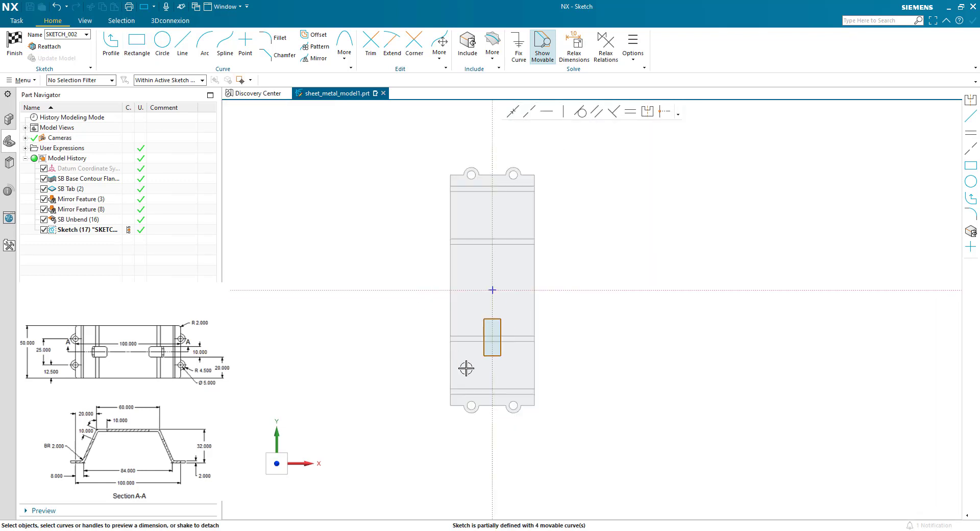
{"action": "scroll", "coordinate": [487, 346], "scroll_direction": "up", "scroll_amount": 3}
{"action": "scroll", "coordinate": [480, 256], "scroll_direction": "up", "scroll_amount": 1}
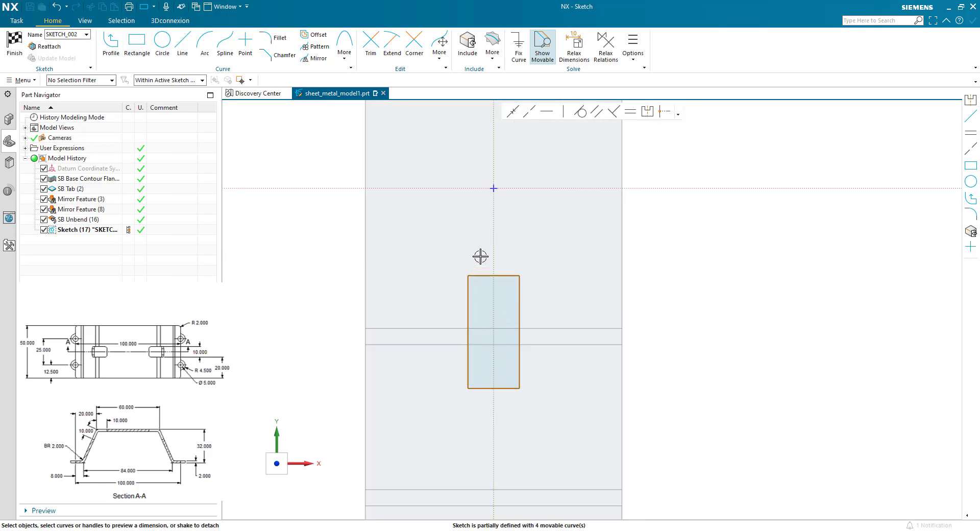
{"action": "left_click", "coordinate": [485, 276]}
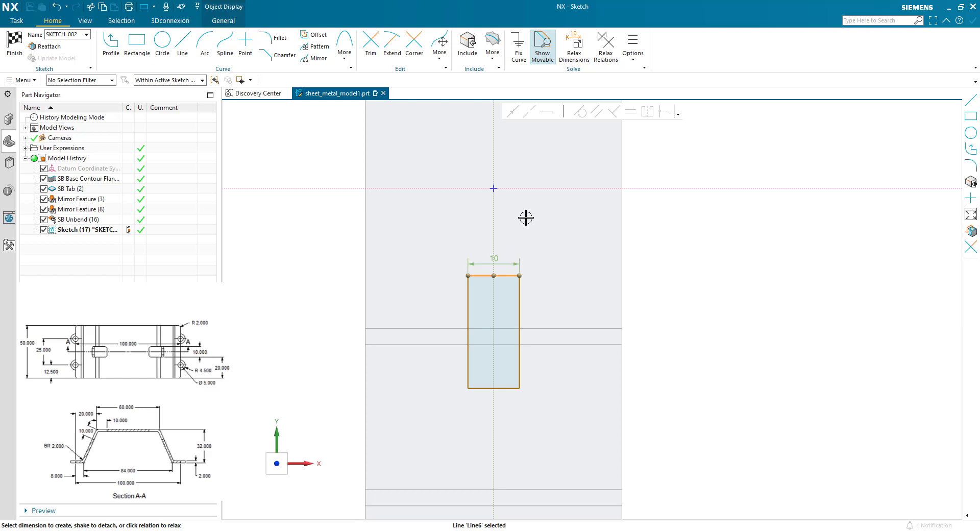
{"action": "left_click", "coordinate": [537, 189]}
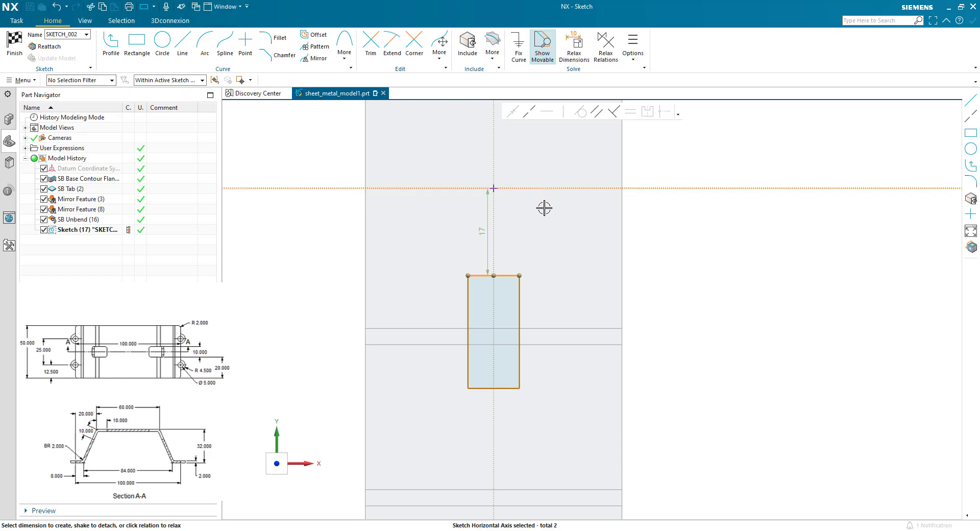
{"action": "left_click", "coordinate": [481, 232]}
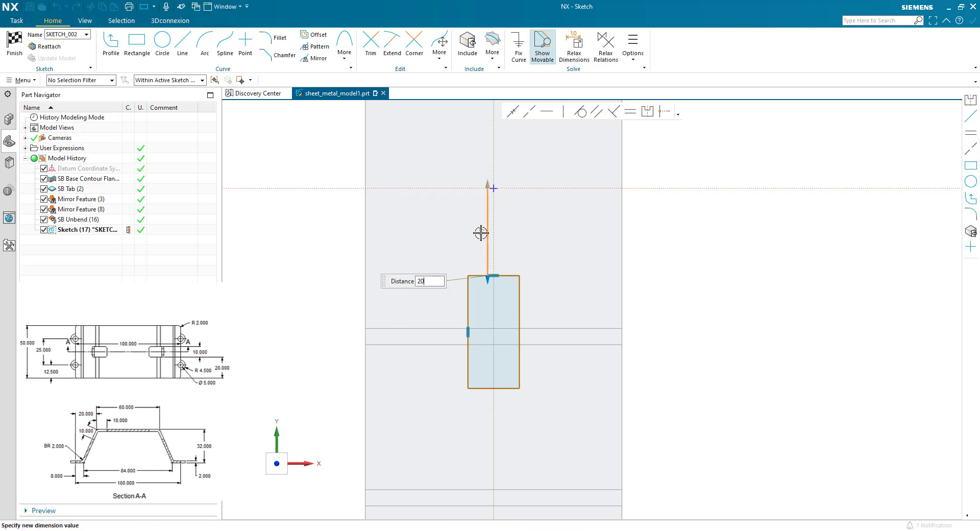
{"action": "key", "text": "Return"}
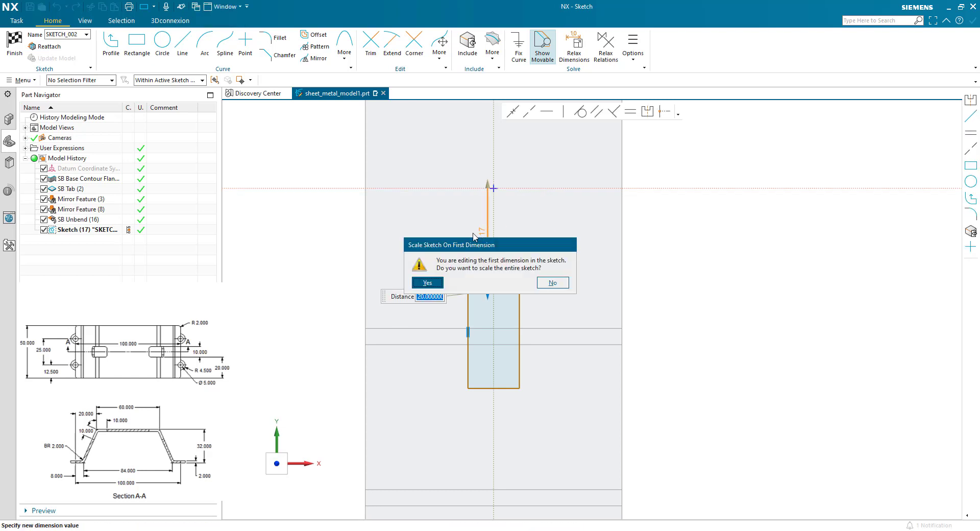
{"action": "left_click", "coordinate": [427, 282]}
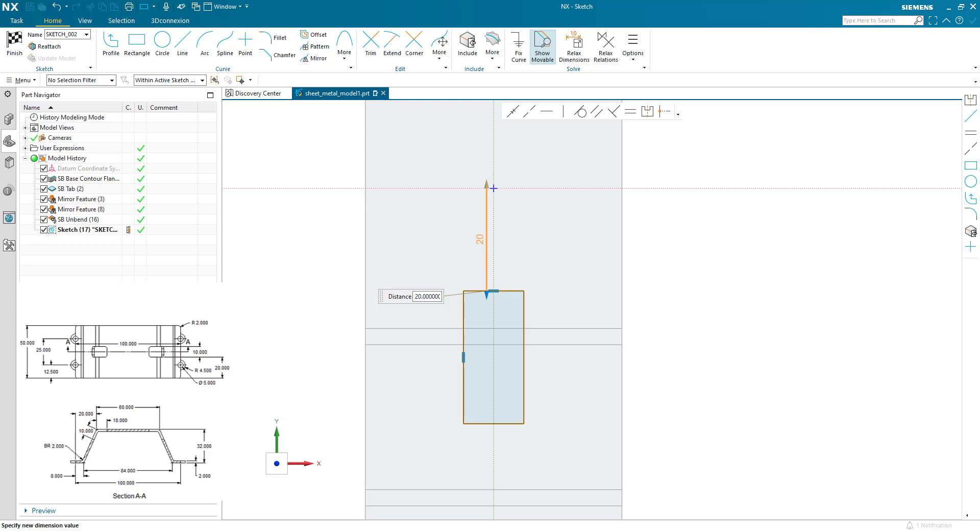
{"action": "scroll", "coordinate": [676, 293], "scroll_direction": "up", "scroll_amount": 1}
{"action": "key", "text": "Escape"}
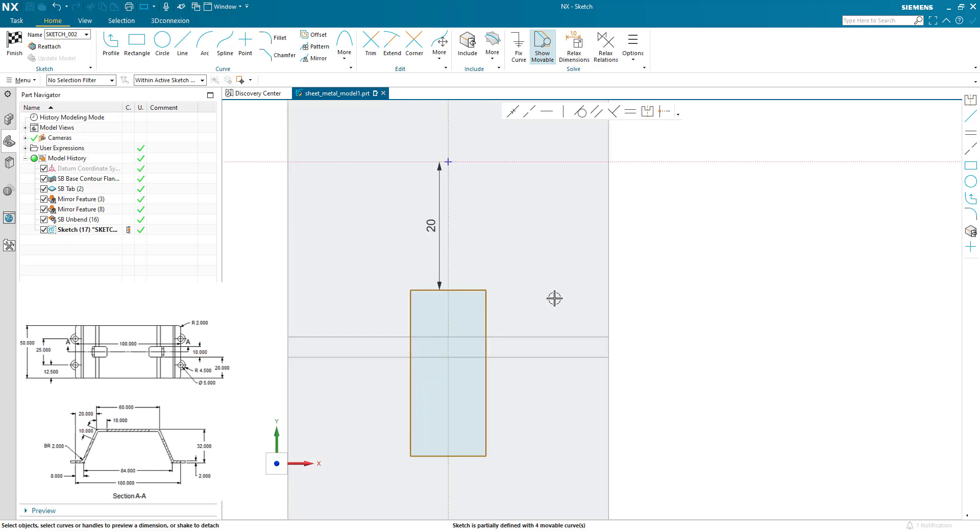
Step: Set the rectangle height to 20 and width to 10
{"action": "left_click", "coordinate": [486, 317]}
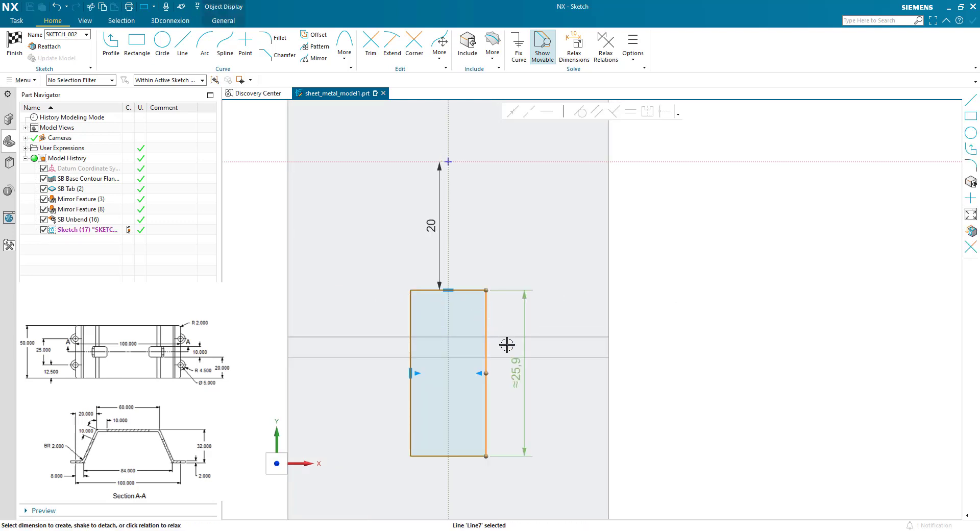
{"action": "left_click", "coordinate": [513, 374]}
{"action": "key", "text": "Return"}
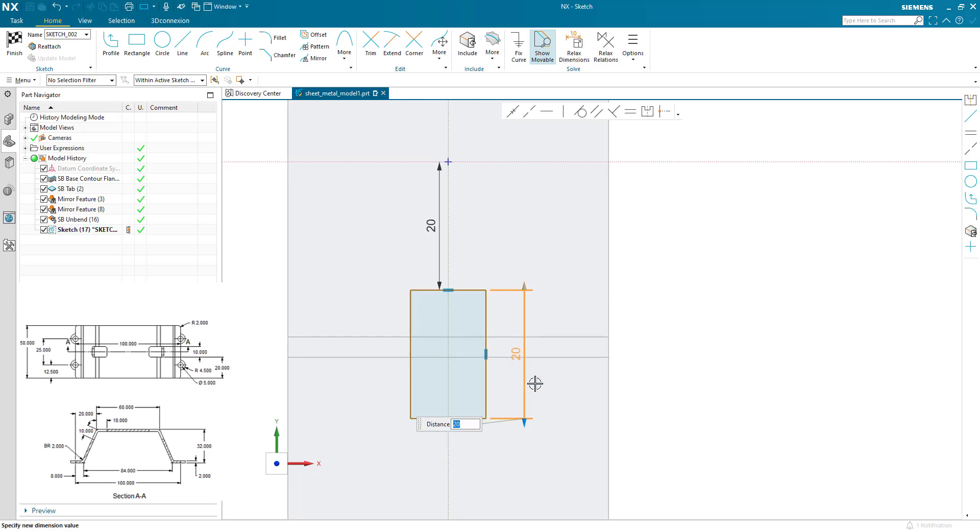
{"action": "left_click", "coordinate": [467, 418]}
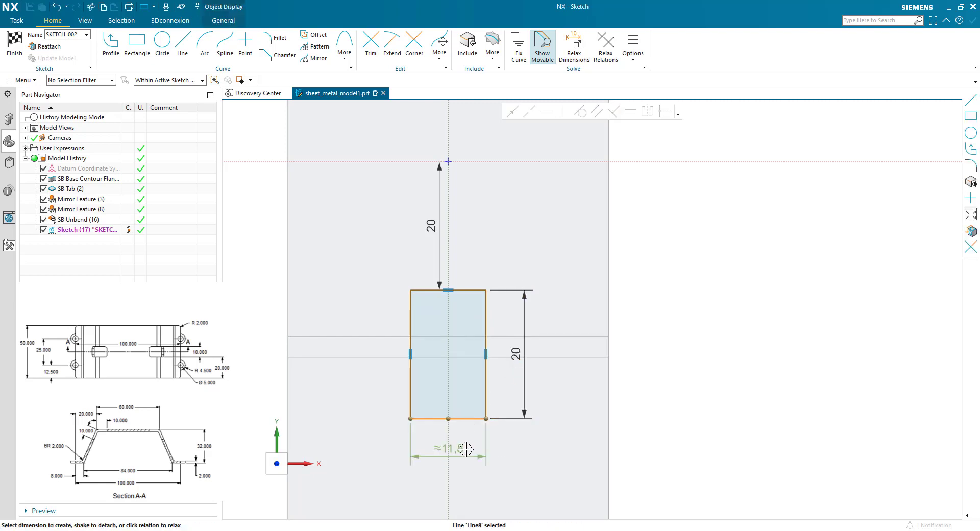
{"action": "left_click", "coordinate": [463, 451]}
{"action": "type", "text": "10"}
{"action": "key", "text": "Return"}
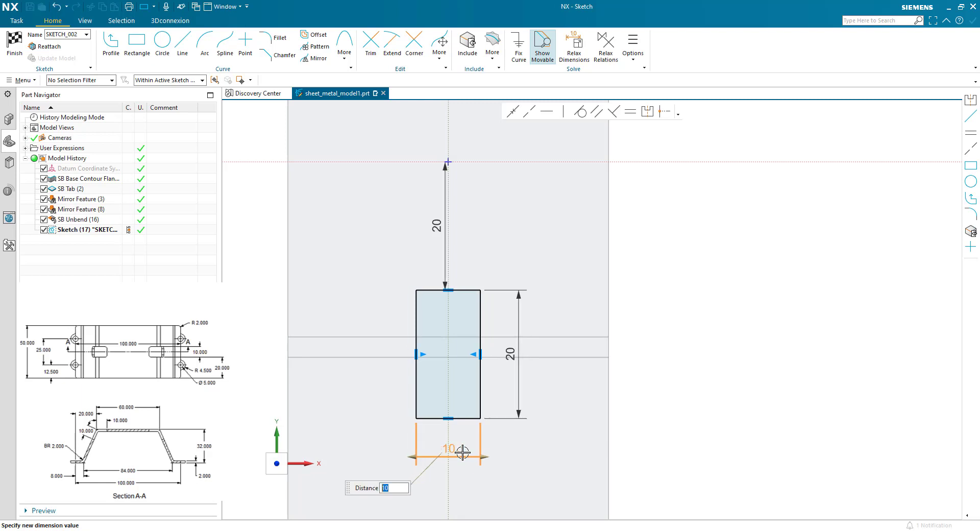
{"action": "key", "text": "Escape"}
Step: Make the rectangle's left and right edges symmetric about the vertical axis
{"action": "left_click", "coordinate": [480, 411]}
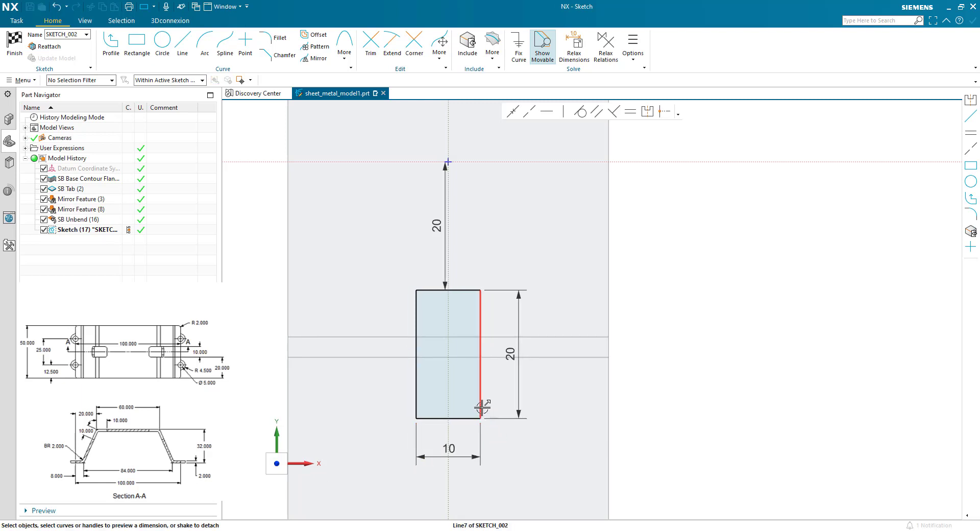
{"action": "left_click", "coordinate": [415, 401]}
{"action": "left_click", "coordinate": [440, 437]}
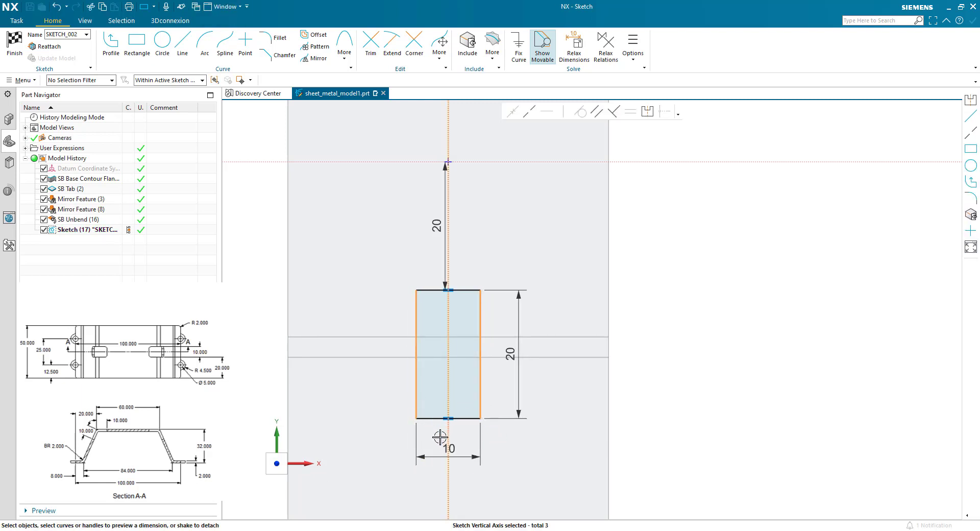
{"action": "key", "text": "Escape"}
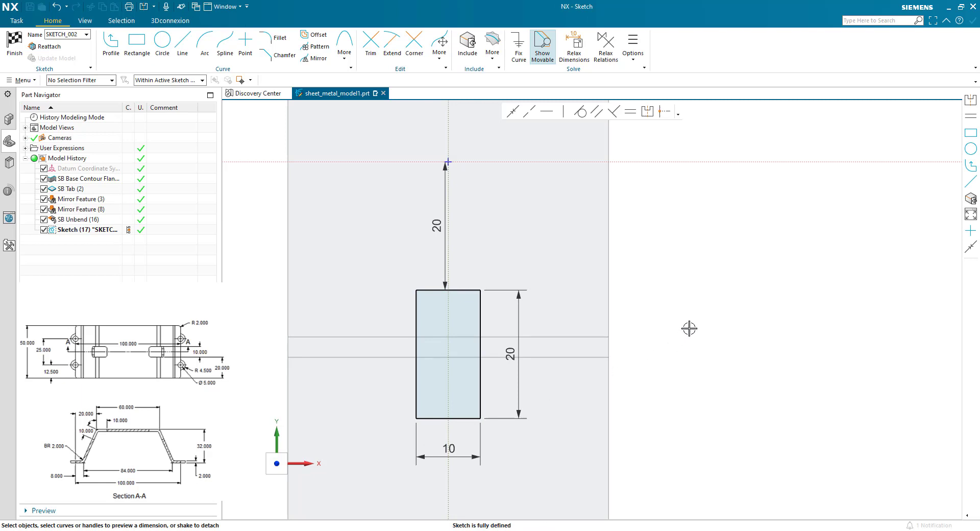
{"action": "scroll", "coordinate": [495, 293], "scroll_direction": "up", "scroll_amount": 4}
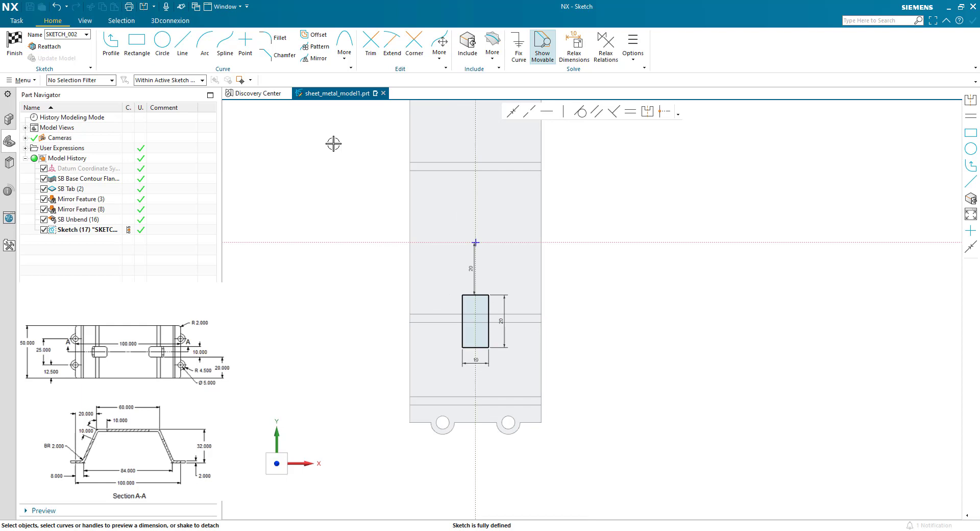
Step: Select the rectangle's four curves and the horizontal sketch axis as mirror centerline
{"action": "left_click", "coordinate": [316, 58]}
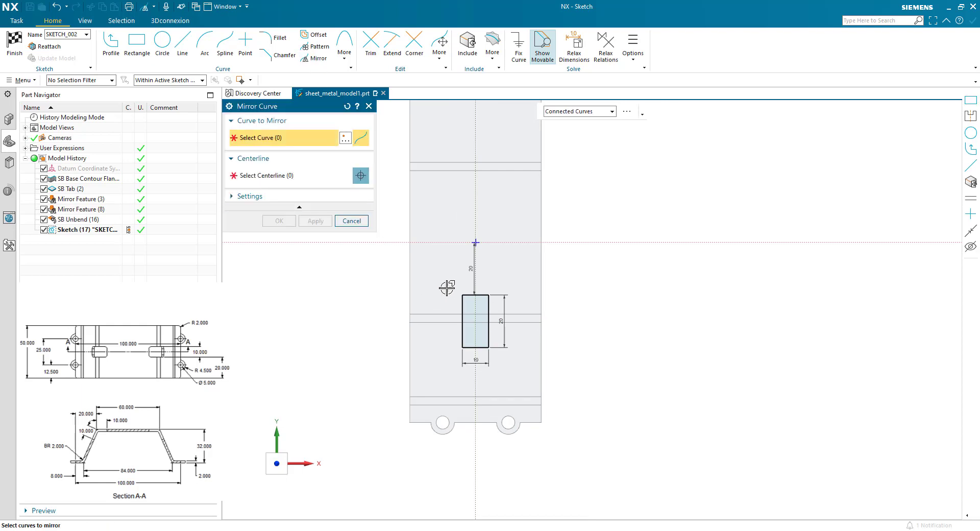
{"action": "left_click_drag", "start_coordinate": [442, 285], "coordinate": [506, 366]}
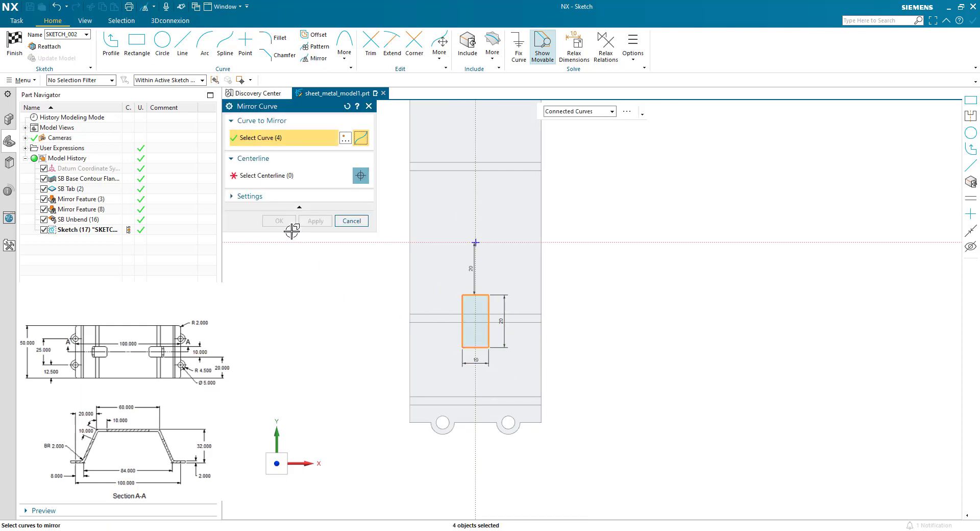
{"action": "left_click", "coordinate": [258, 177]}
{"action": "left_click", "coordinate": [363, 242]}
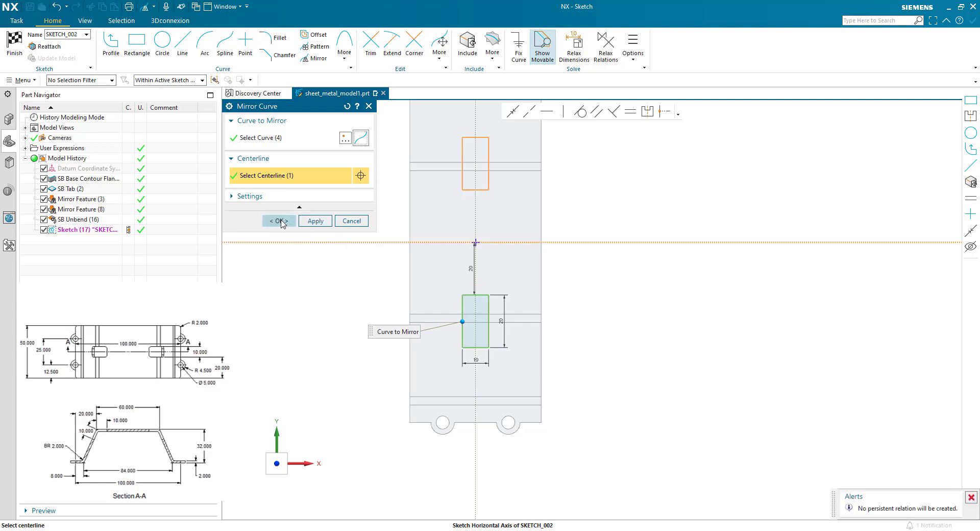
Step: Enable Create Persistent Relation, reselect the four curves, and create the mirrored upper slot
{"action": "left_click", "coordinate": [260, 197]}
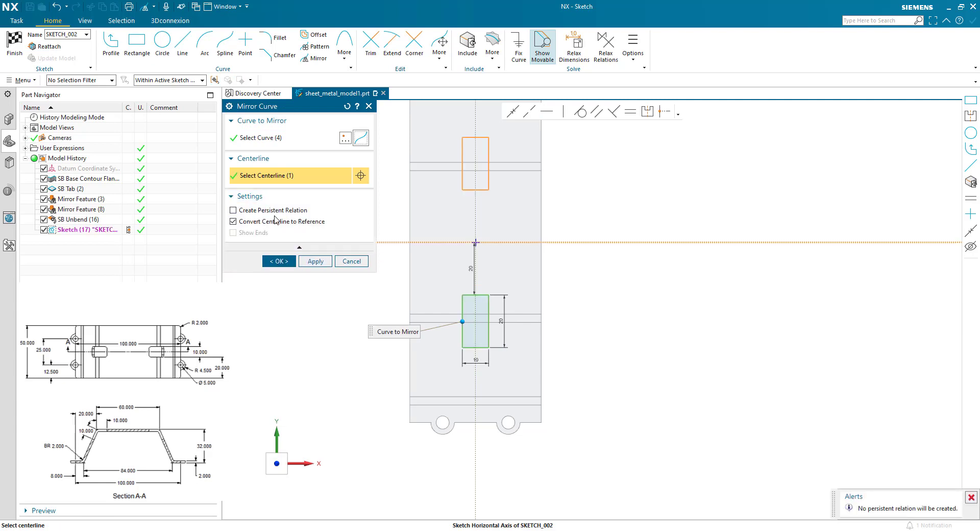
{"action": "left_click", "coordinate": [233, 210]}
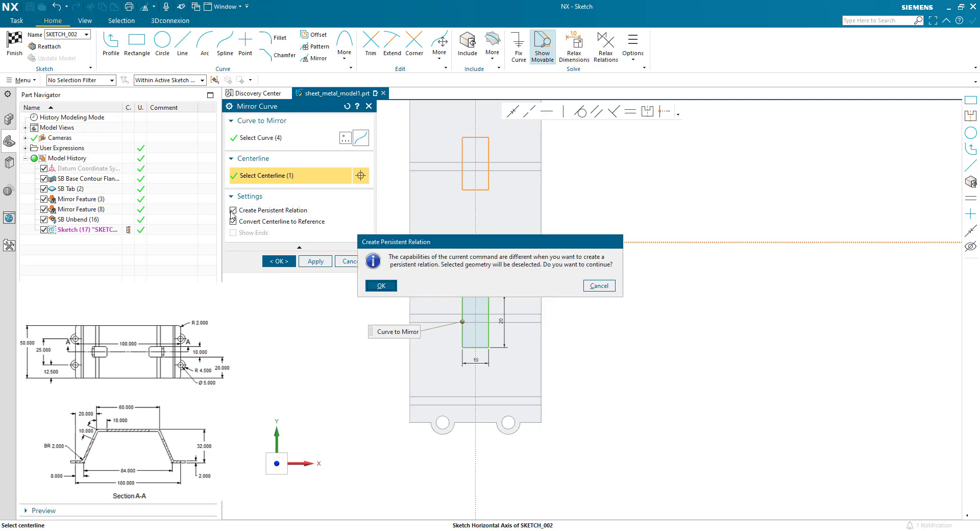
{"action": "left_click", "coordinate": [381, 285]}
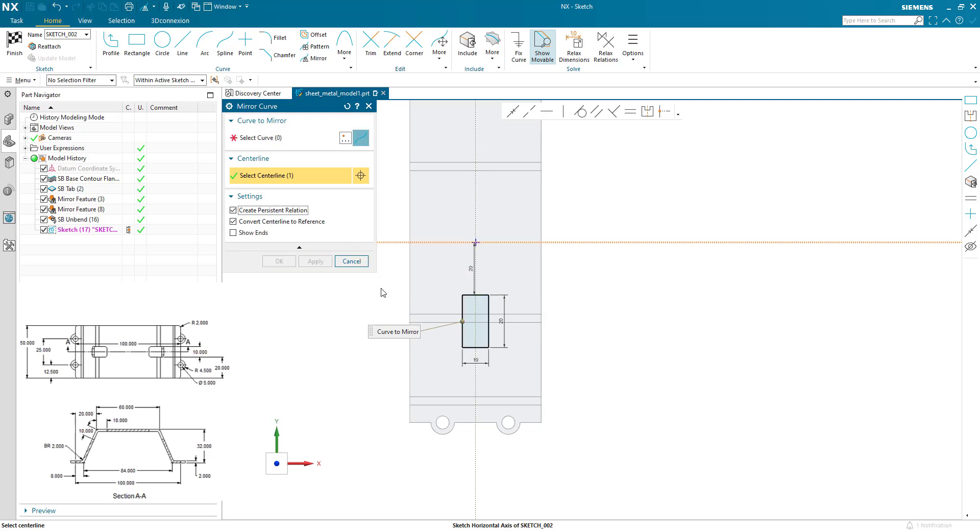
{"action": "left_click", "coordinate": [300, 141]}
{"action": "left_click", "coordinate": [499, 353]}
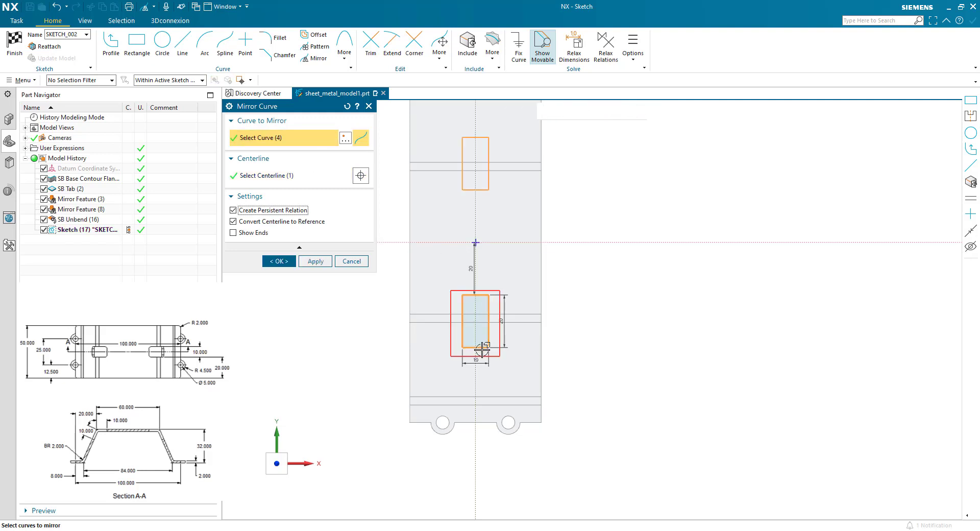
{"action": "left_click", "coordinate": [250, 179]}
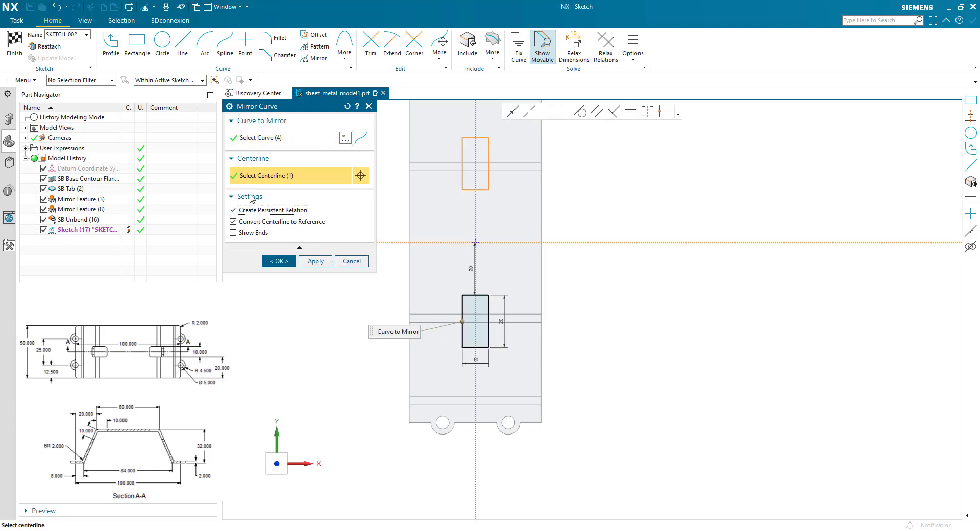
{"action": "left_click", "coordinate": [267, 260]}
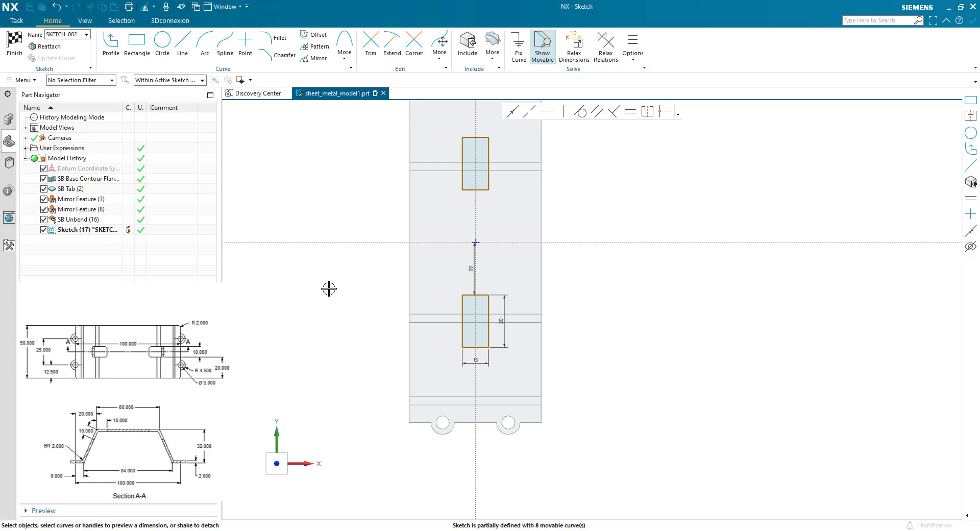
Step: Cut the two rectangular slots Through All with the Normal Cutout direction reversed
{"action": "left_click", "coordinate": [15, 44]}
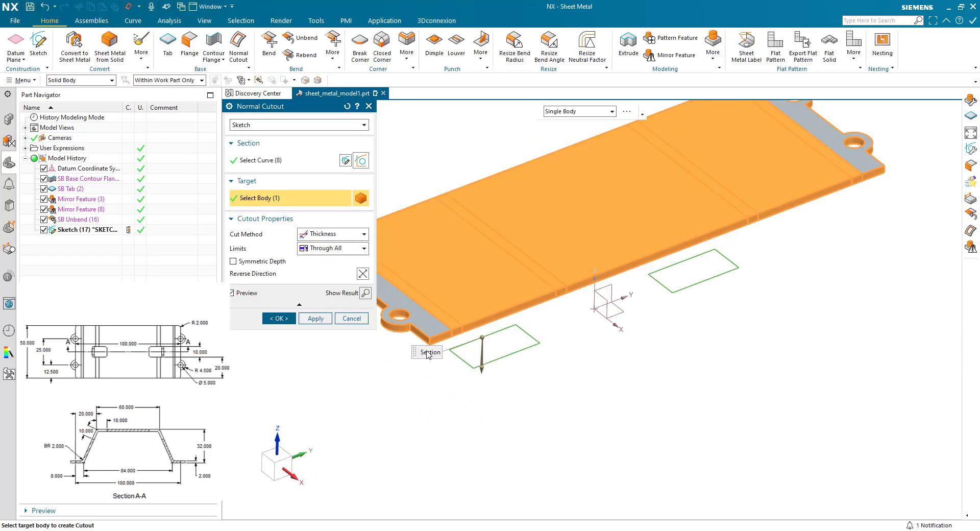
{"action": "double_click", "coordinate": [482, 377]}
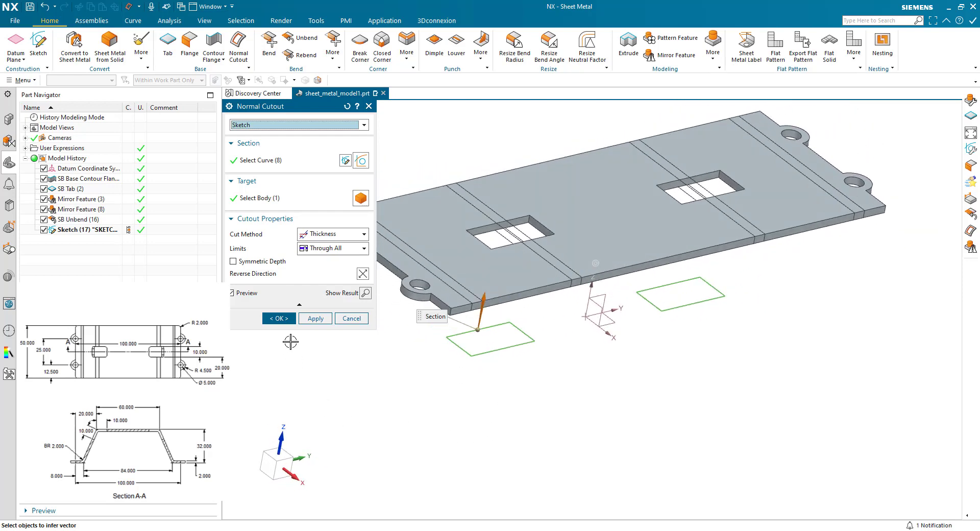
{"action": "left_click", "coordinate": [279, 318]}
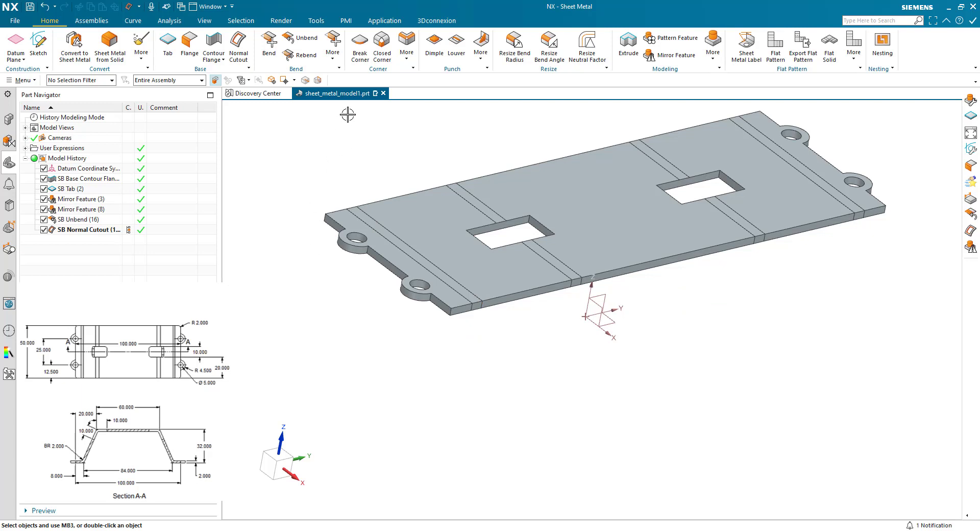
Step: Rebend all bend faces to refold the slotted plate into its hat shape
{"action": "left_click", "coordinate": [301, 55]}
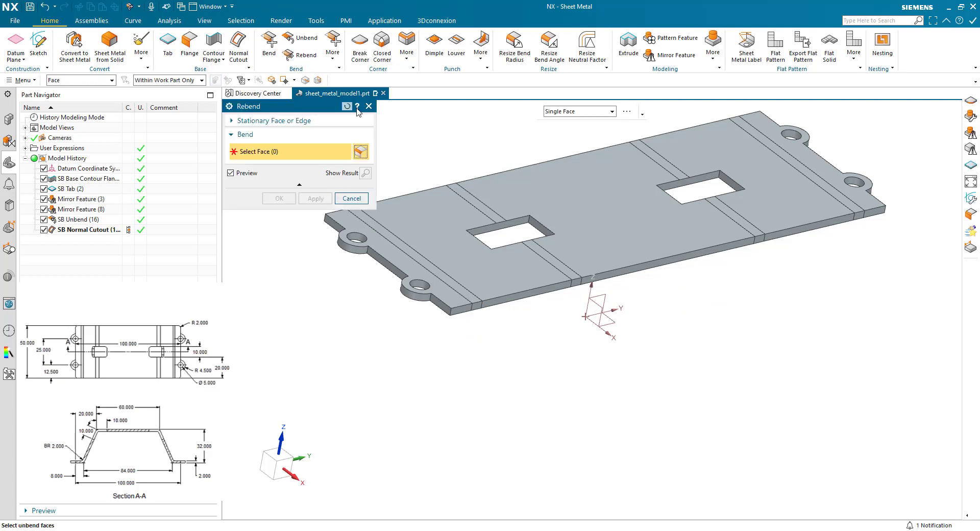
{"action": "key", "text": "ctrl+a"}
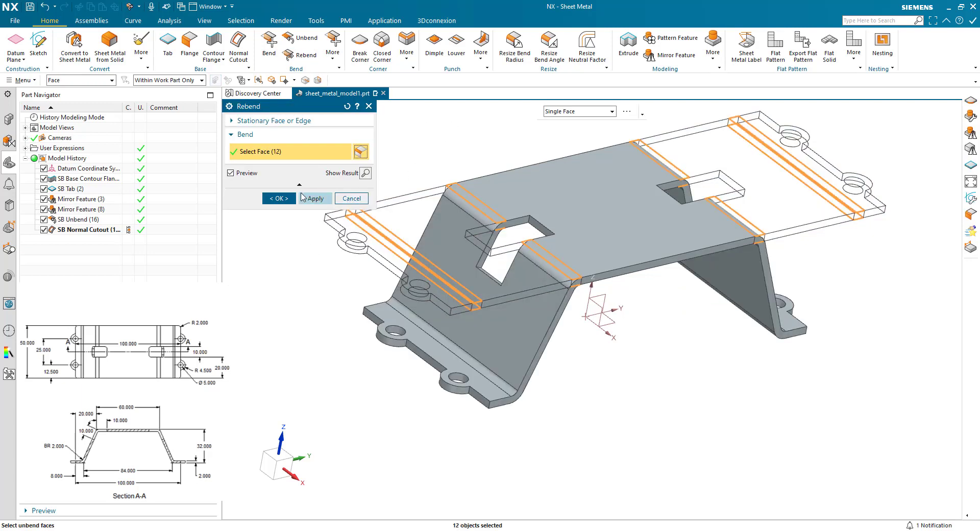
{"action": "left_click", "coordinate": [279, 198]}
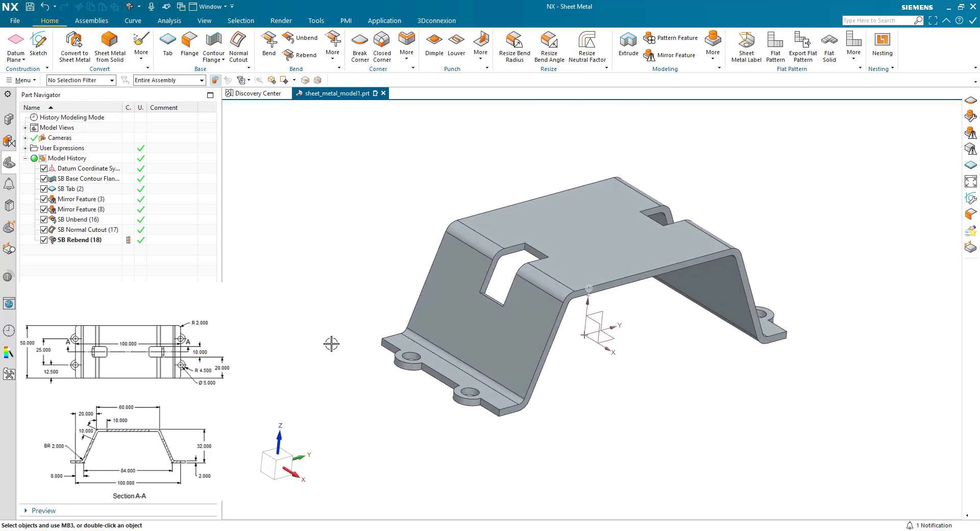
Step: Reverse the SB Base Contour Flange thickness direction to the other side
{"action": "double_click", "coordinate": [87, 179]}
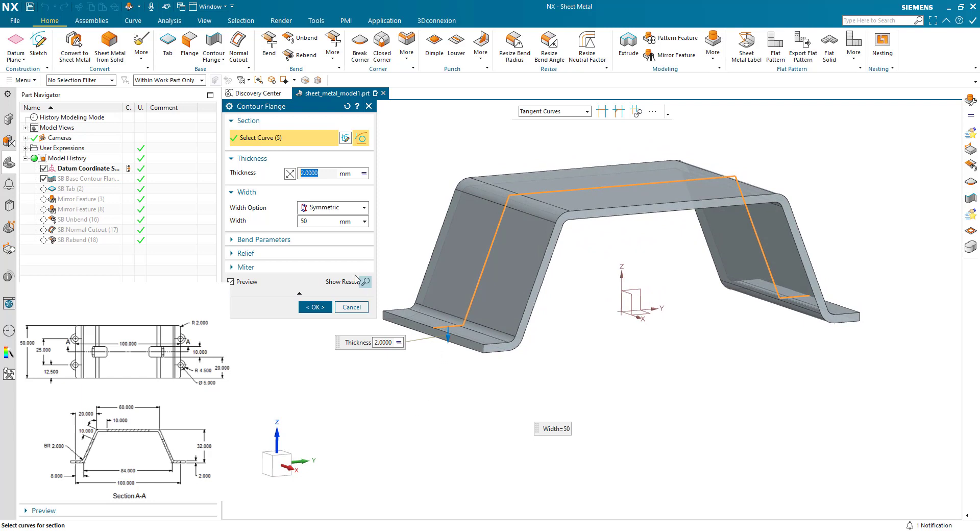
{"action": "left_click", "coordinate": [288, 175]}
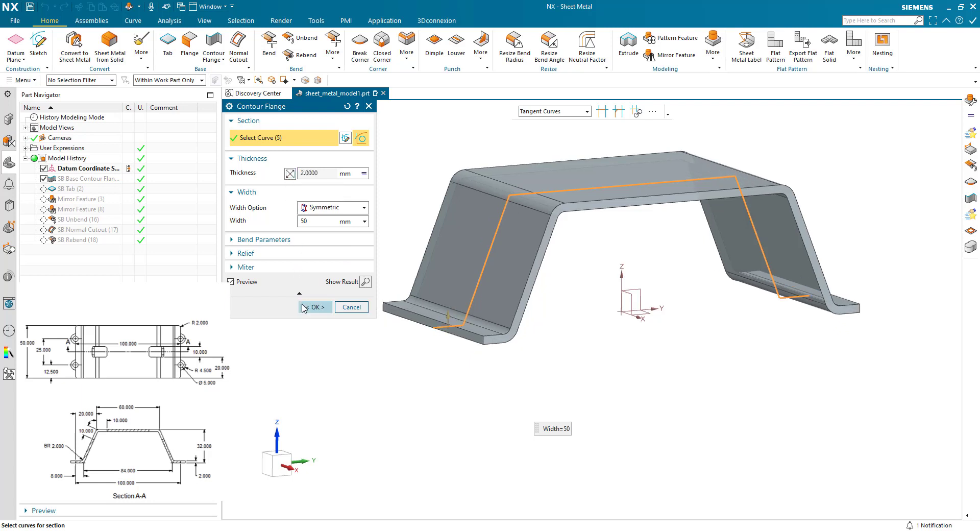
{"action": "left_click", "coordinate": [304, 307]}
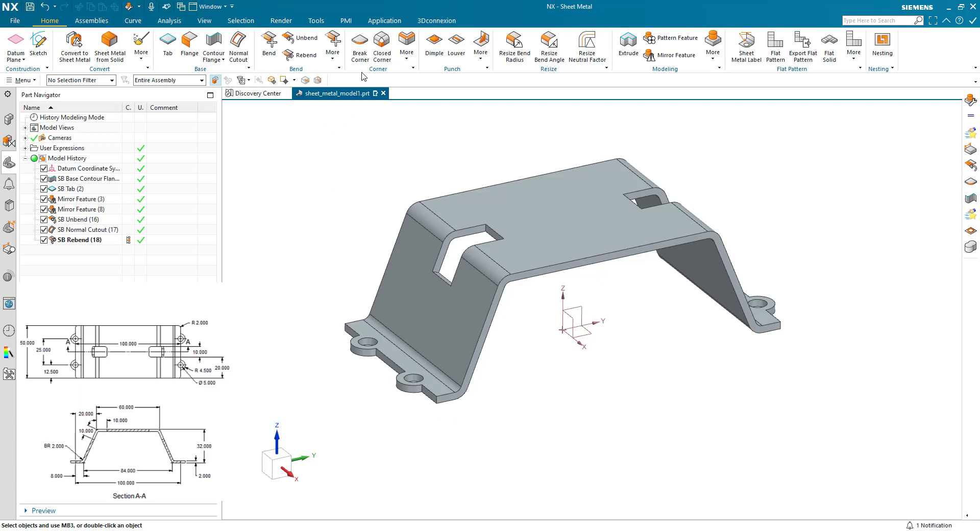
Step: Round all flange thickness corner edges with a 2 mm Break Corner blend
{"action": "left_click", "coordinate": [360, 46]}
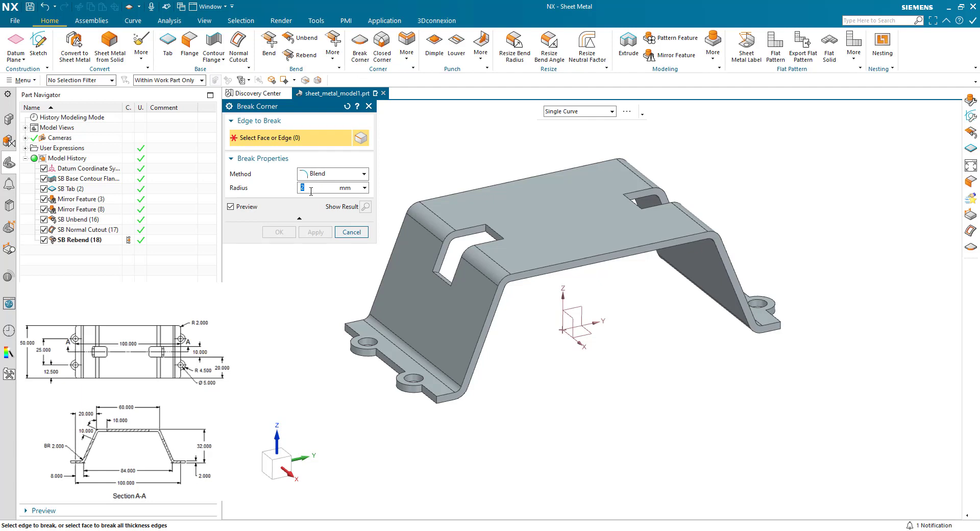
{"action": "key", "text": "ctrl+a"}
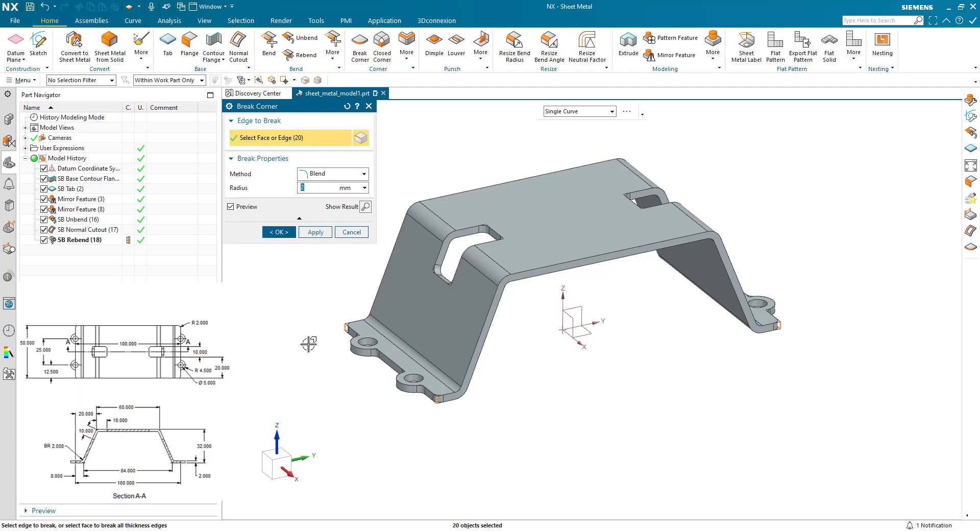
{"action": "left_click", "coordinate": [275, 232]}
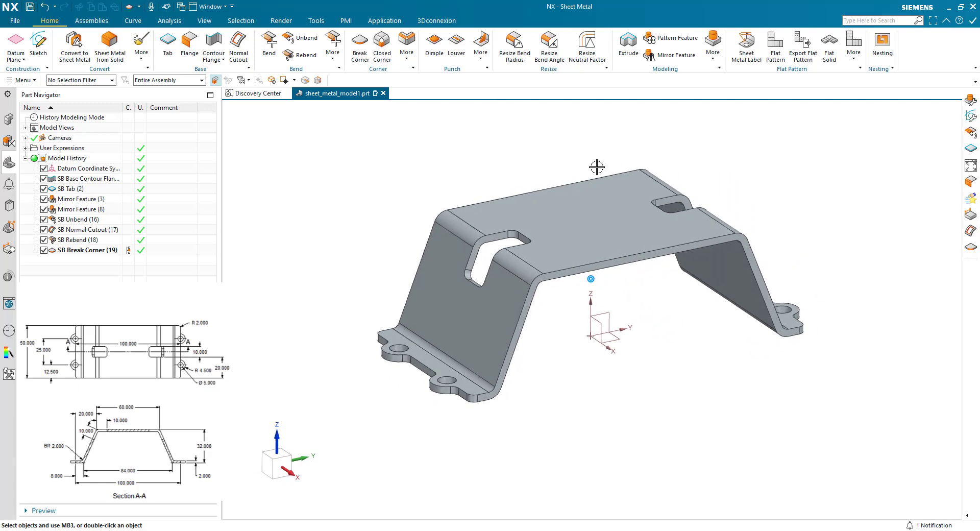
Step: Create a flat pattern using the bracket's top face as the upward face
{"action": "left_click", "coordinate": [776, 47]}
{"action": "left_click", "coordinate": [567, 216]}
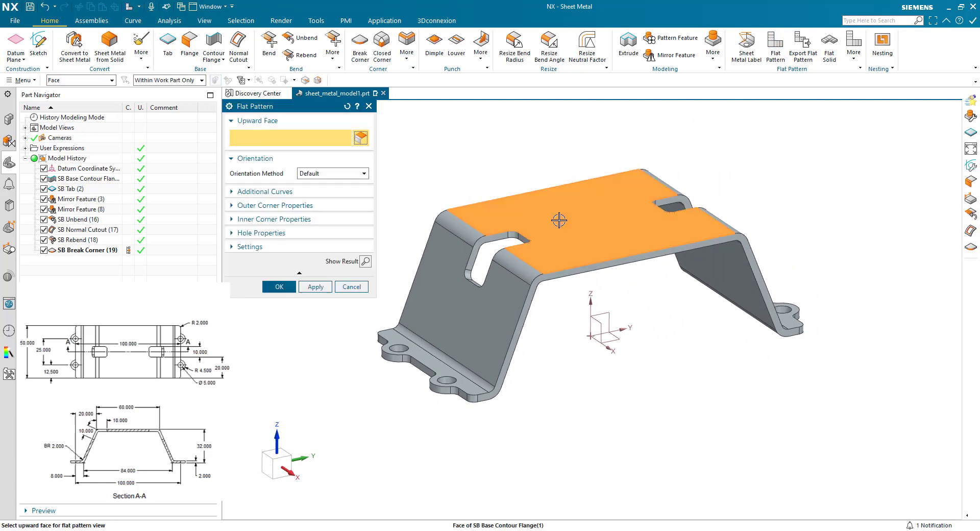
{"action": "left_click", "coordinate": [280, 287]}
{"action": "key", "text": "Return"}
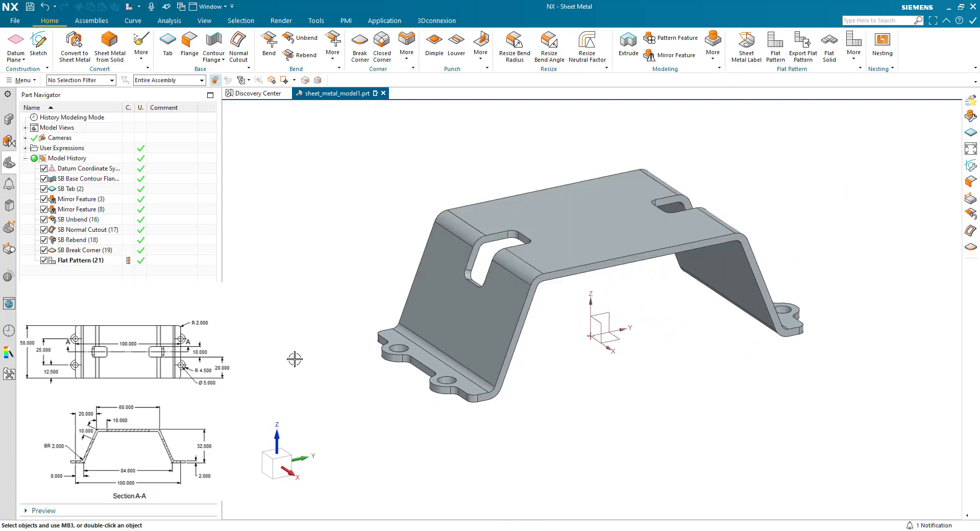
Step: View the FLAT-PATTERN#1 model view, then return to the Trimetric view
{"action": "left_click", "coordinate": [24, 128]}
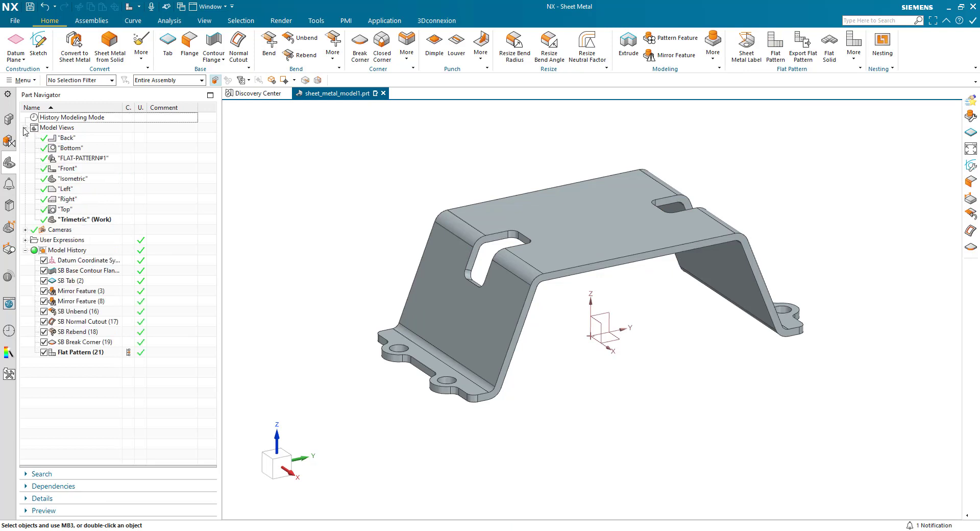
{"action": "double_click", "coordinate": [57, 158]}
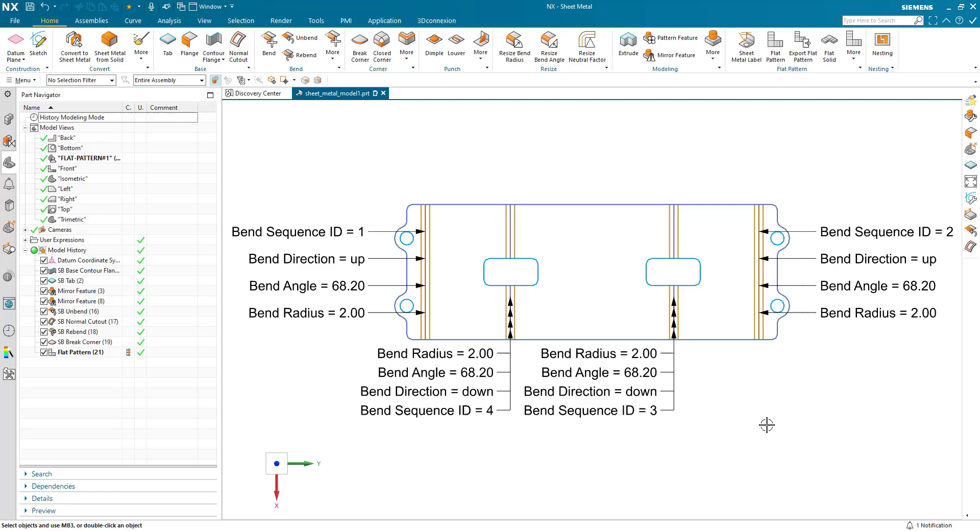
{"action": "double_click", "coordinate": [82, 220]}
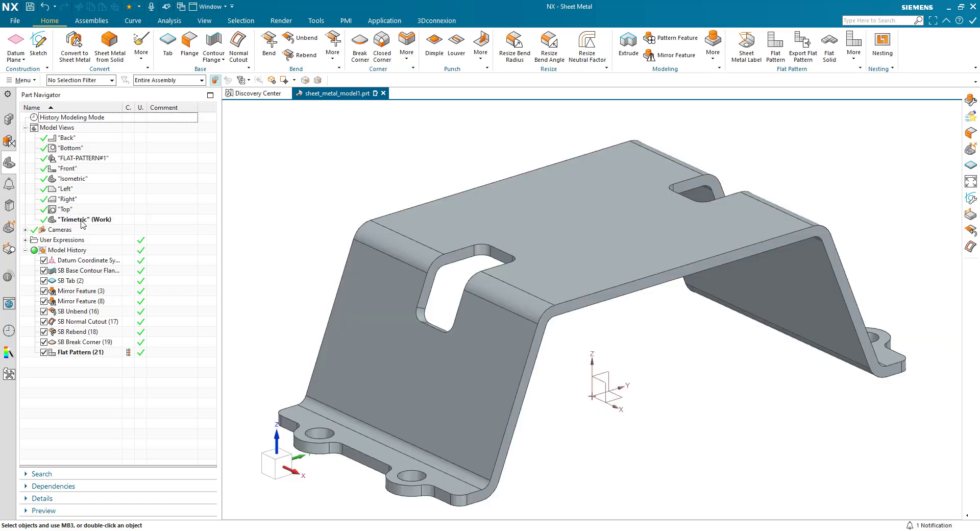
{"action": "left_click", "coordinate": [82, 353]}
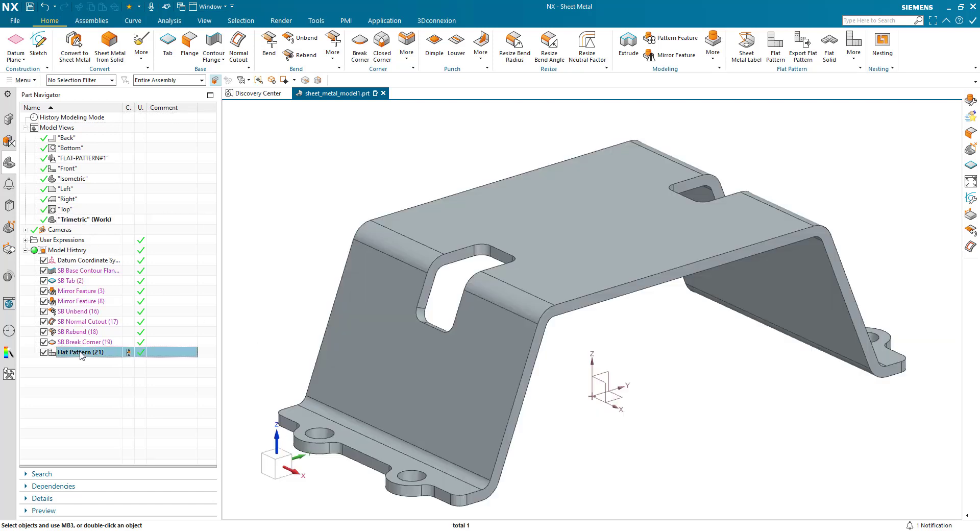
{"action": "key", "text": "ctrl+f"}
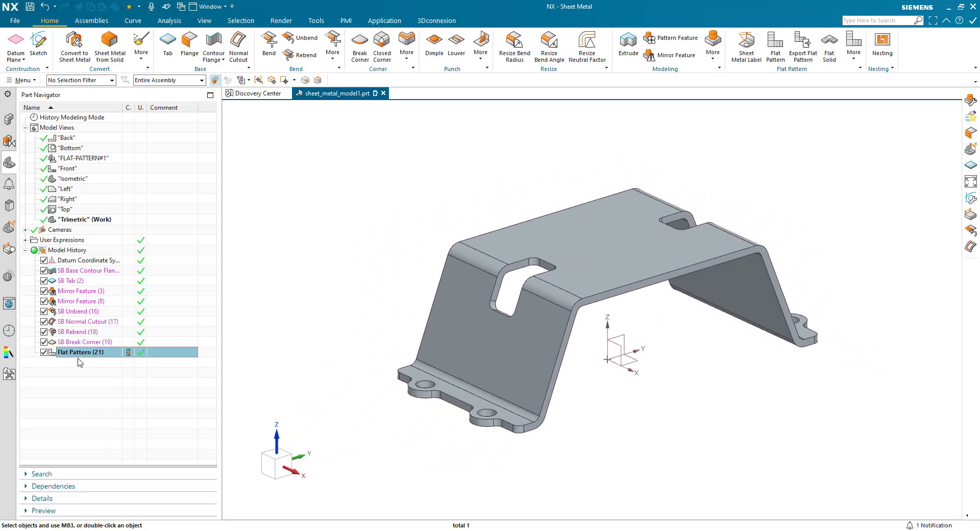
Step: Show the flat pattern as an external flat solid, then make it internal again
{"action": "right_click", "coordinate": [79, 357]}
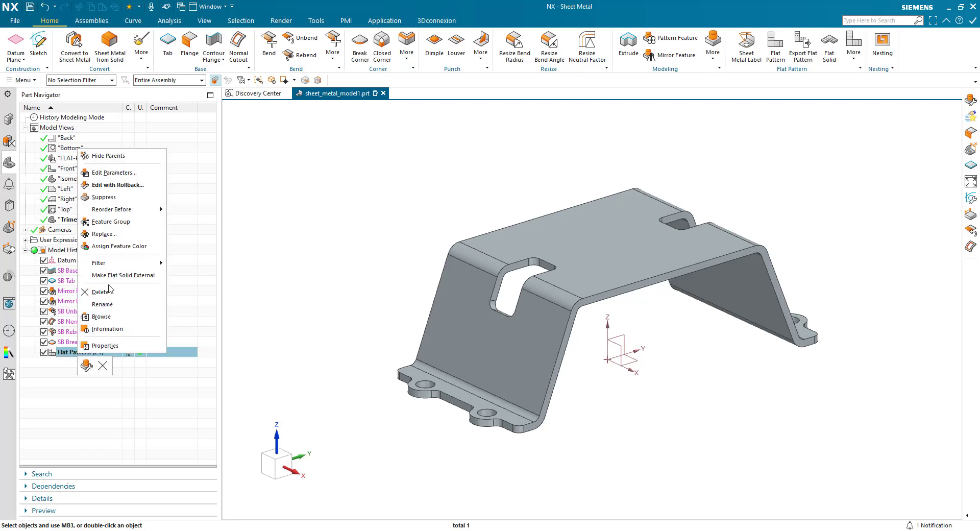
{"action": "left_click", "coordinate": [127, 275]}
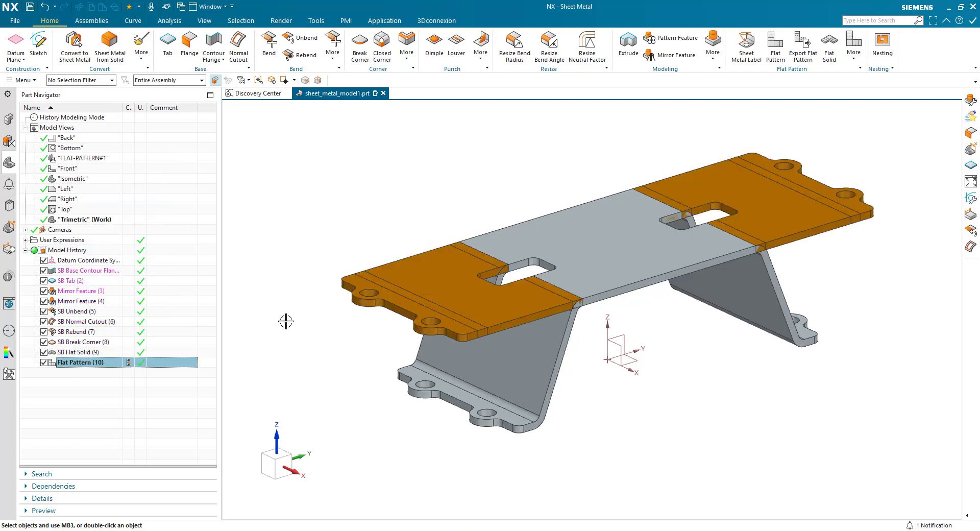
{"action": "middle_click_drag", "start_coordinate": [286, 321], "coordinate": [317, 345]}
{"action": "right_click", "coordinate": [63, 365]}
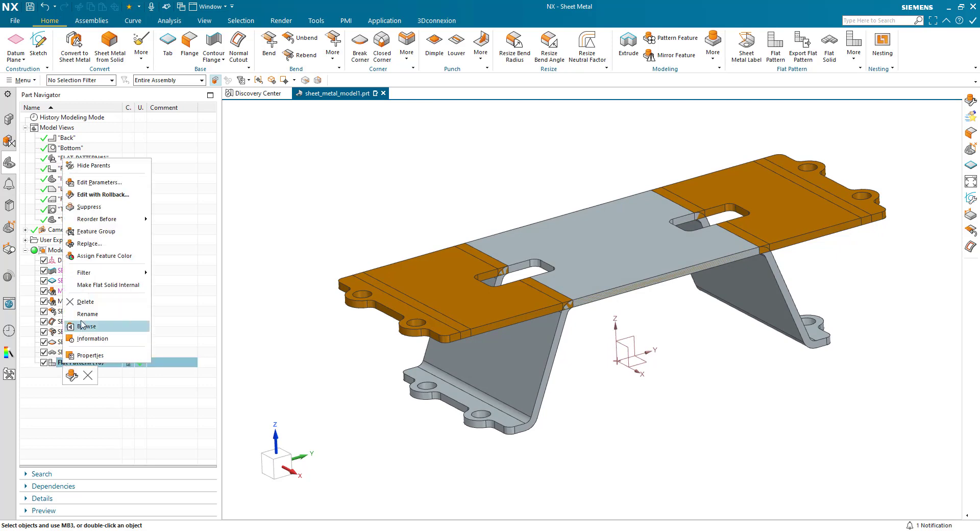
{"action": "left_click", "coordinate": [88, 285]}
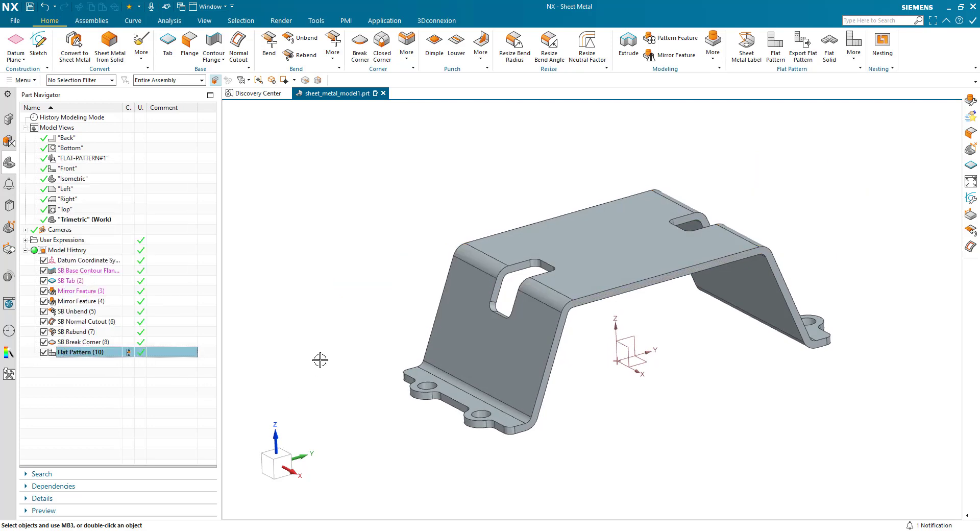
{"action": "middle_click_drag", "start_coordinate": [320, 360], "coordinate": [325, 351]}
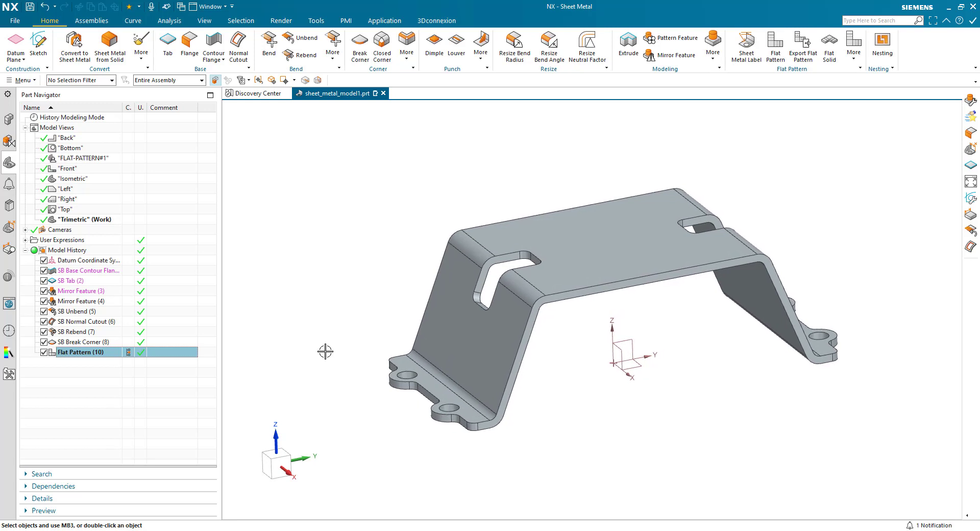